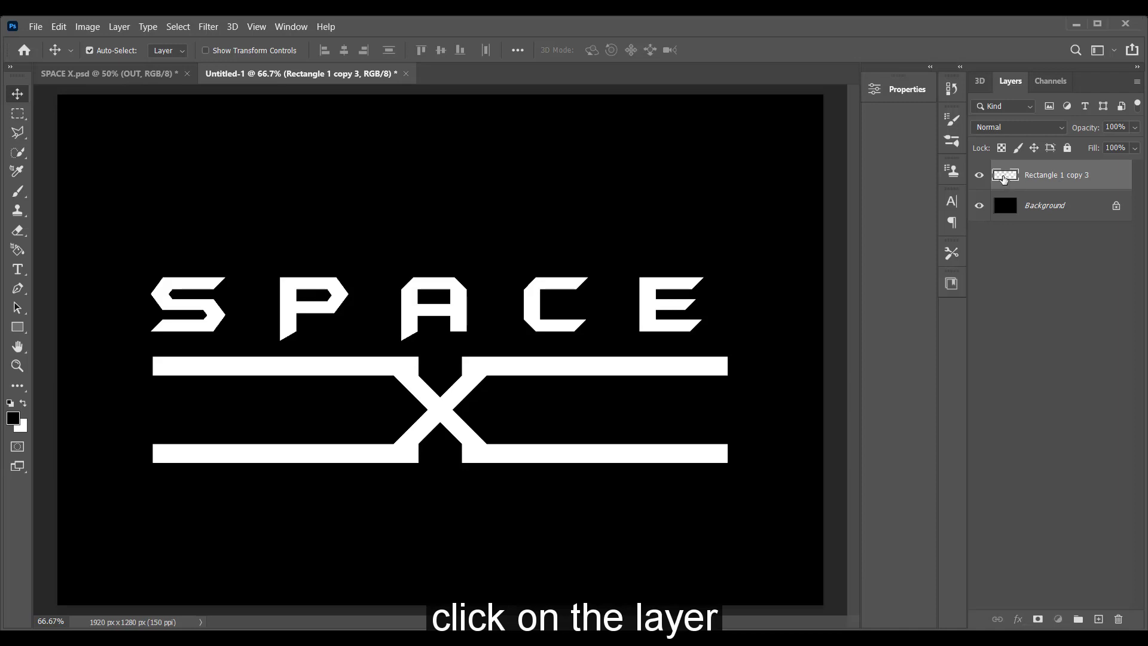
- Add a Color Overlay in blue 0000ff to the Rectangle 1 copy 3 logo layer
double_click(1004, 179)
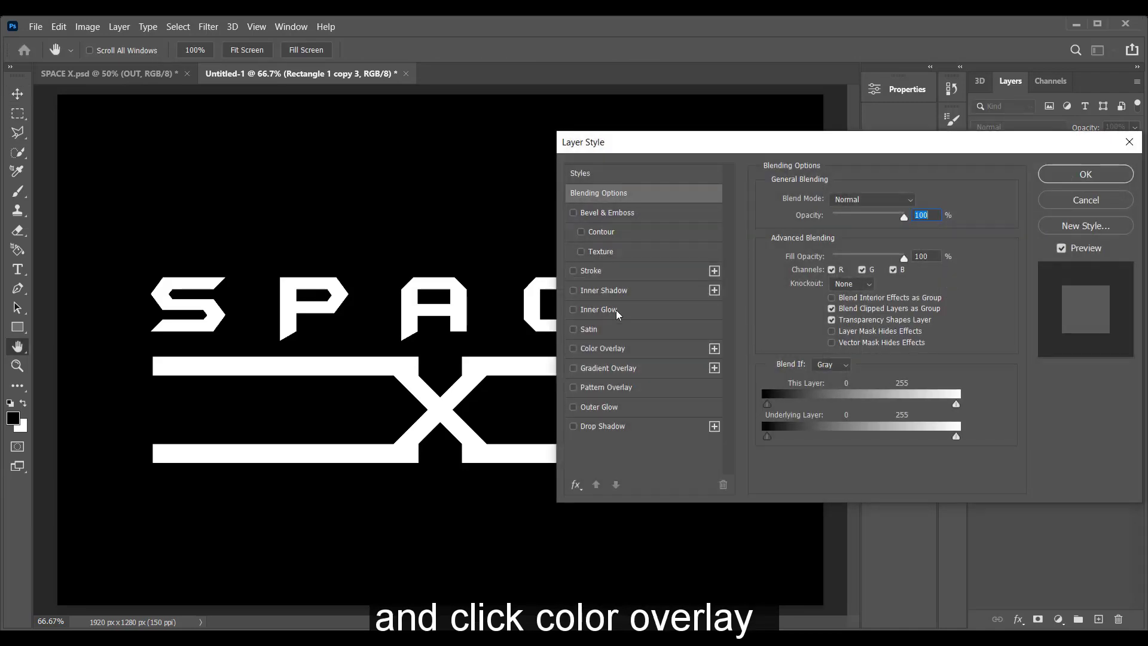
click(618, 352)
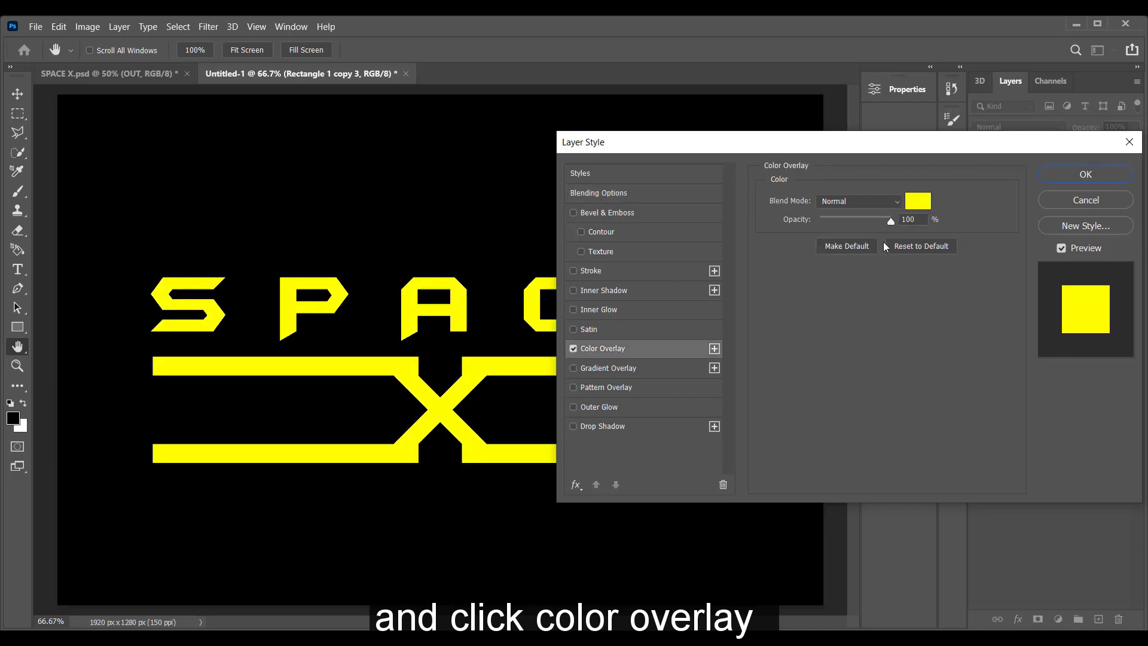
click(915, 203)
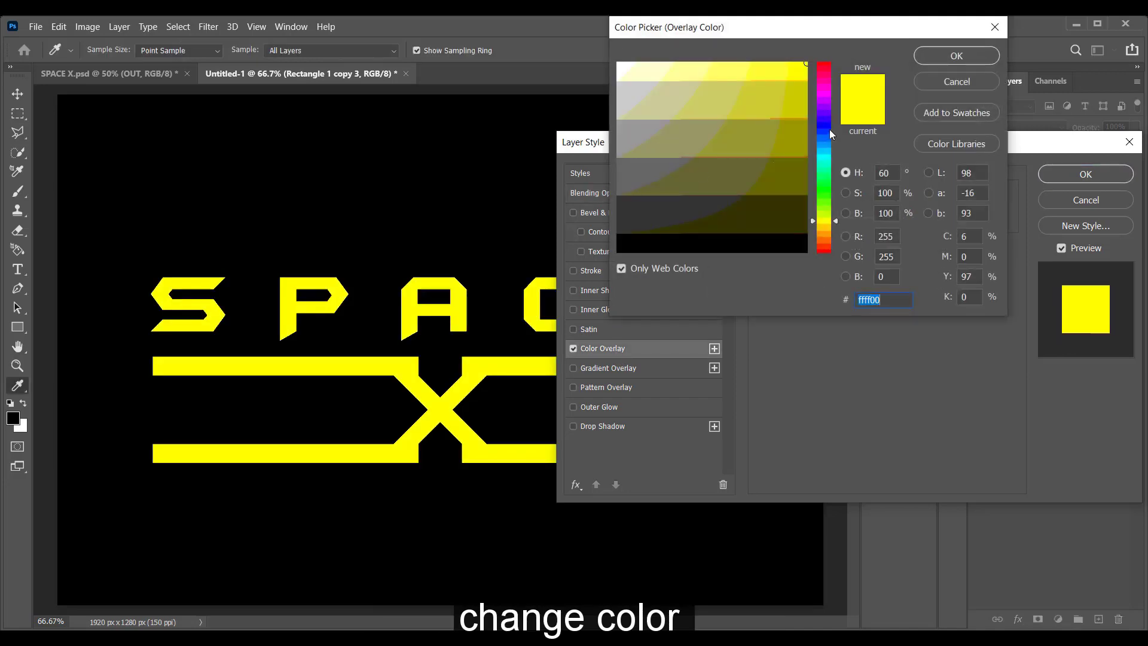
click(829, 128)
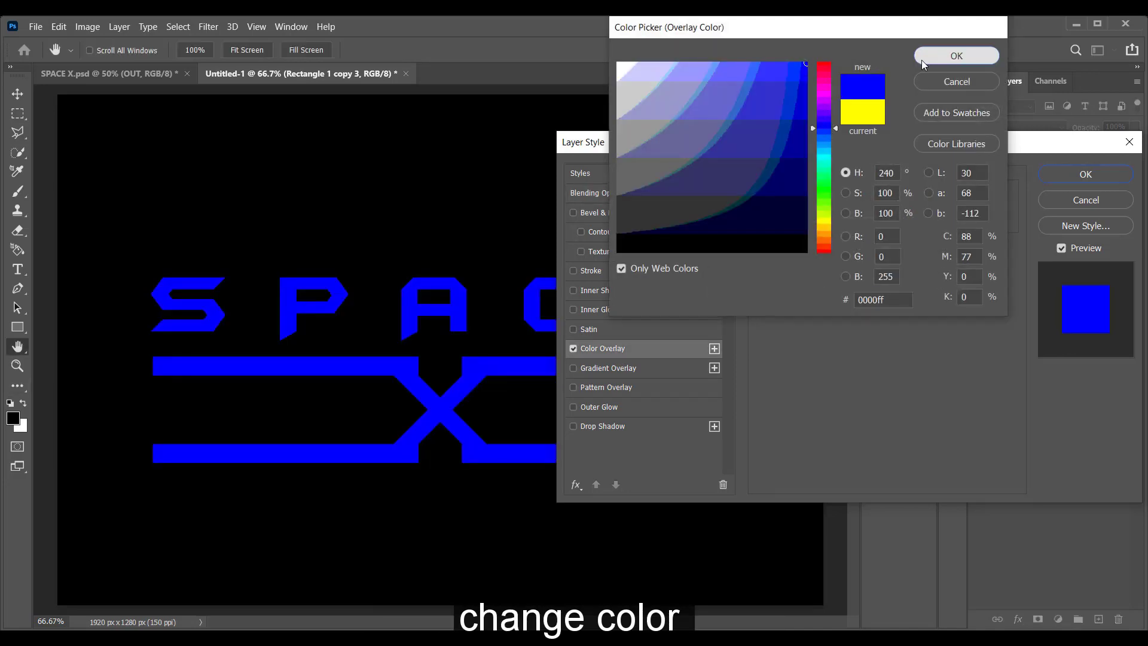
click(921, 59)
- Add an Inner Shadow to the logo layer with a 120° angle, 20 px distance and 10 px size, and apply the layer style
click(628, 289)
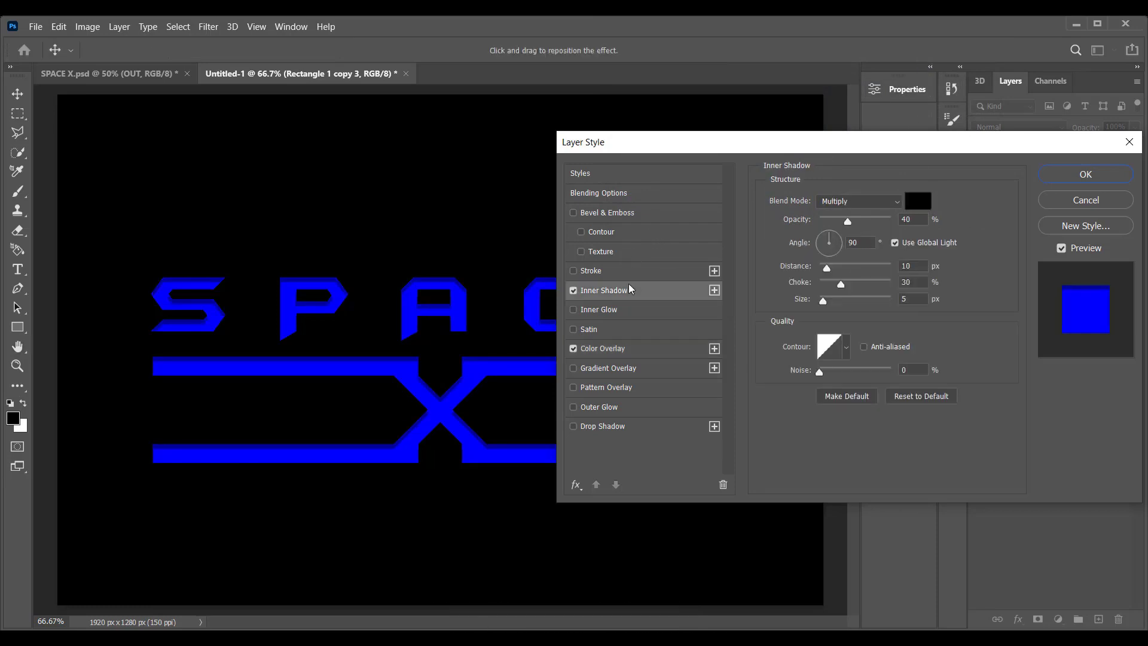
click(862, 242)
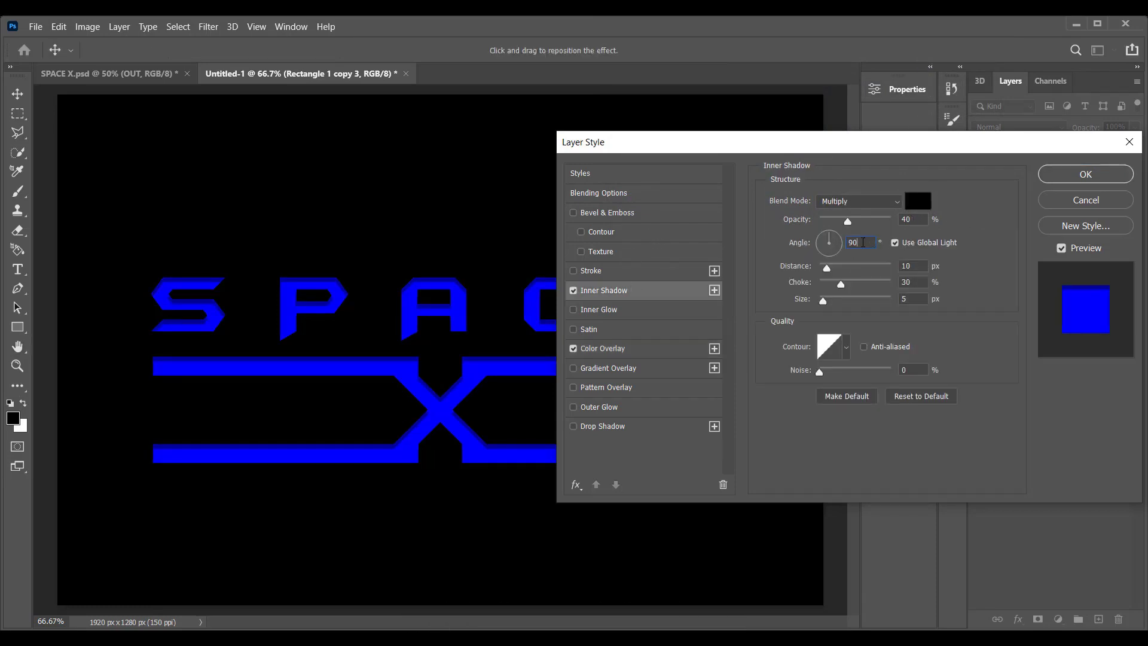
text(1)
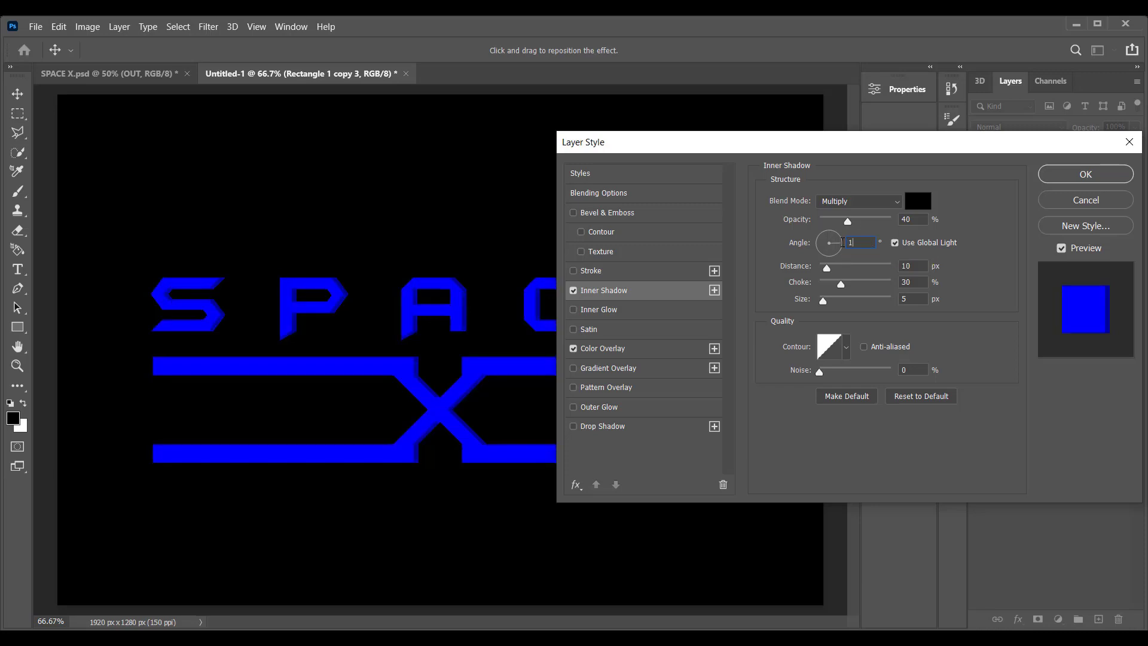
text(20)
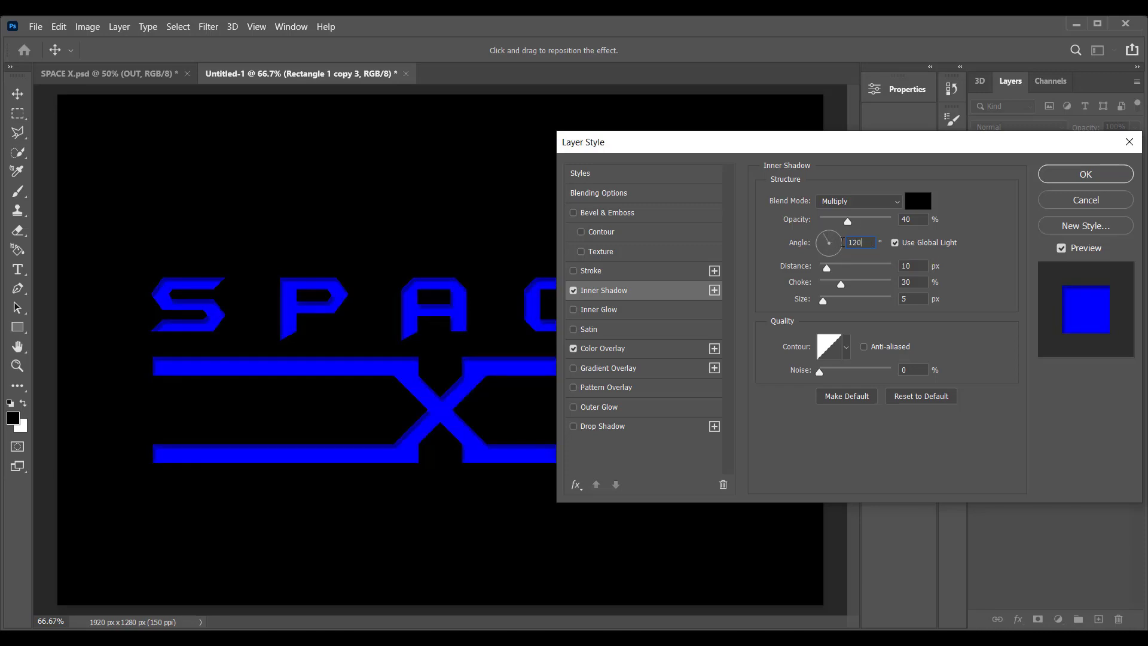
click(923, 266)
text(2)
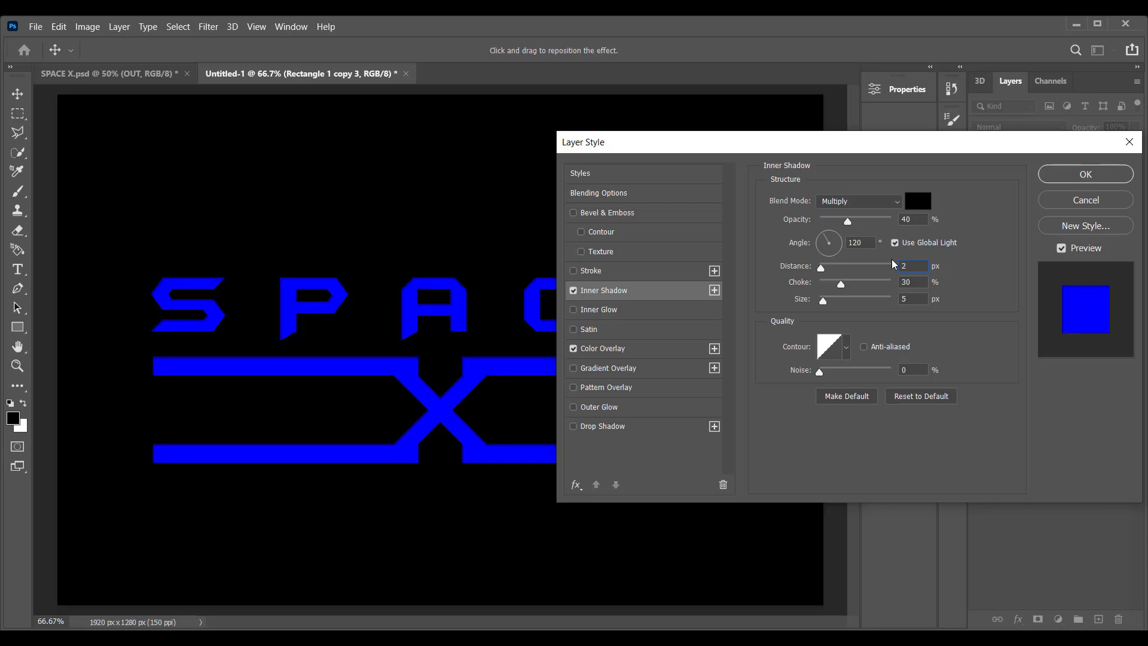
text(0)
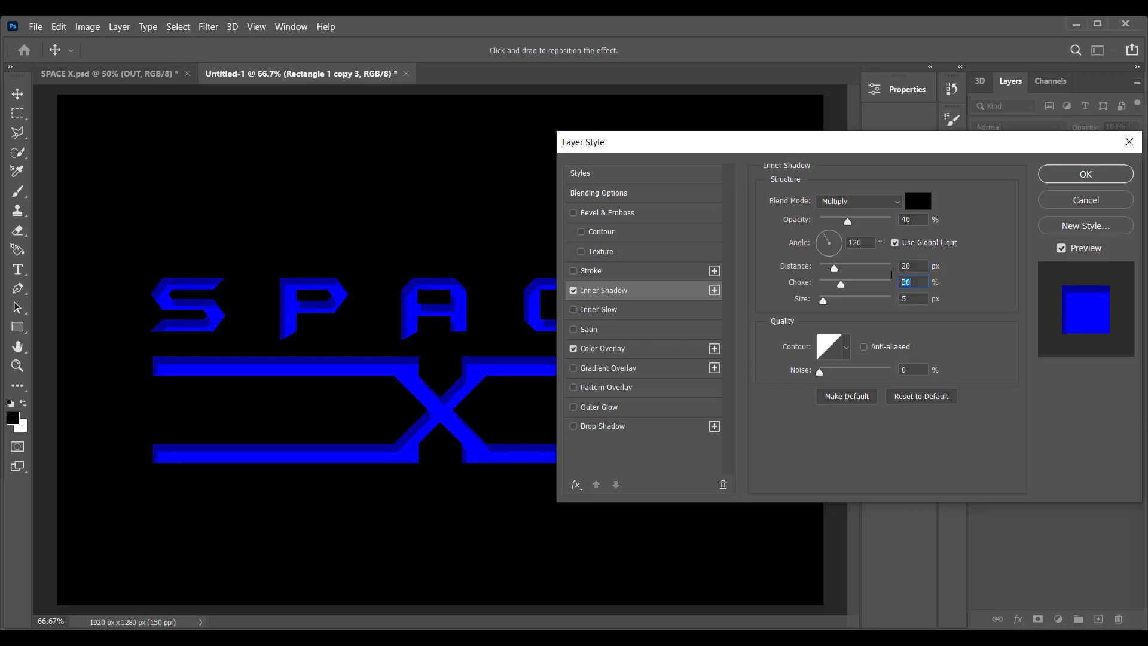
key(Tab)
text(1)
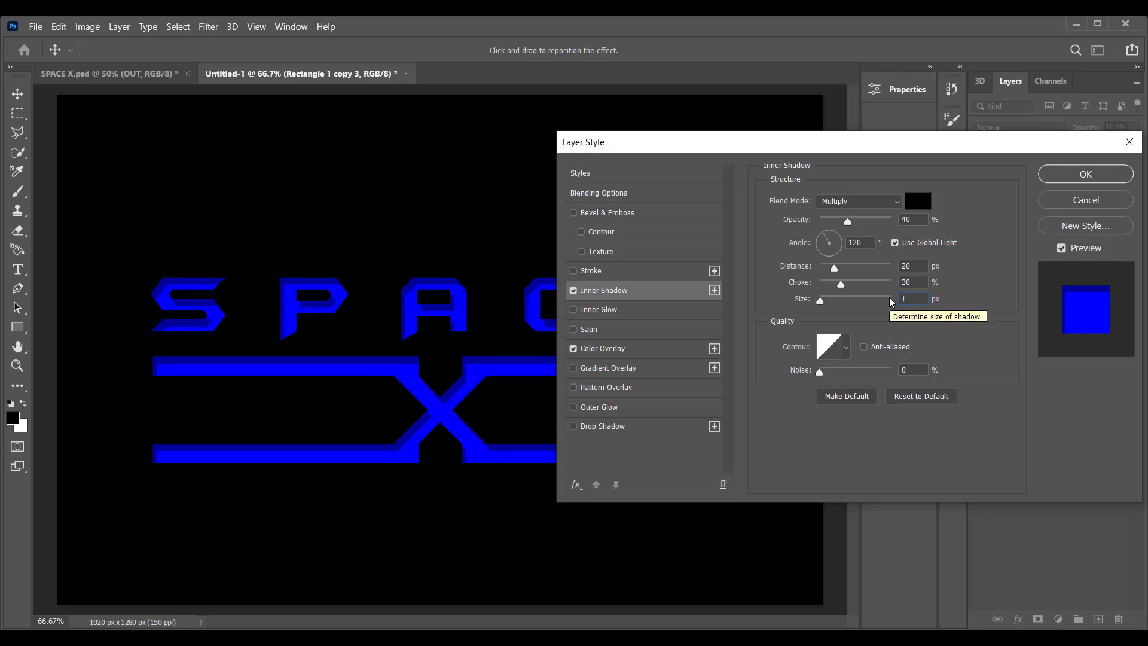
text(0)
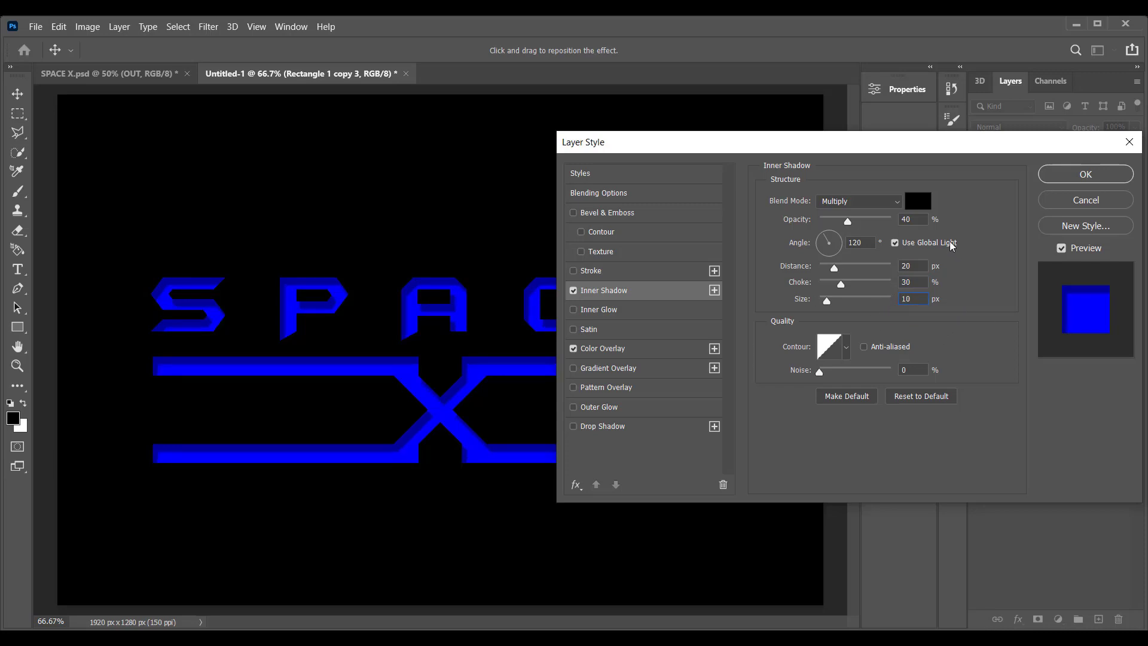
click(1062, 174)
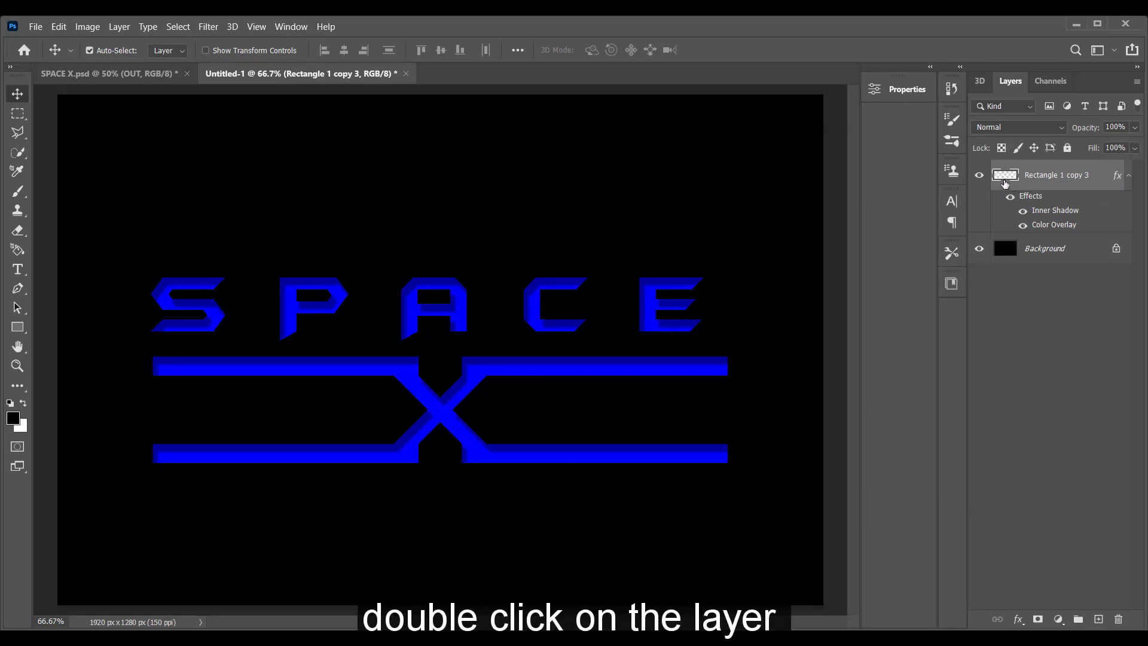
- Load the logo layer's outline as a selection and contract it by 5 pixels
ctrl+click(1005, 174)
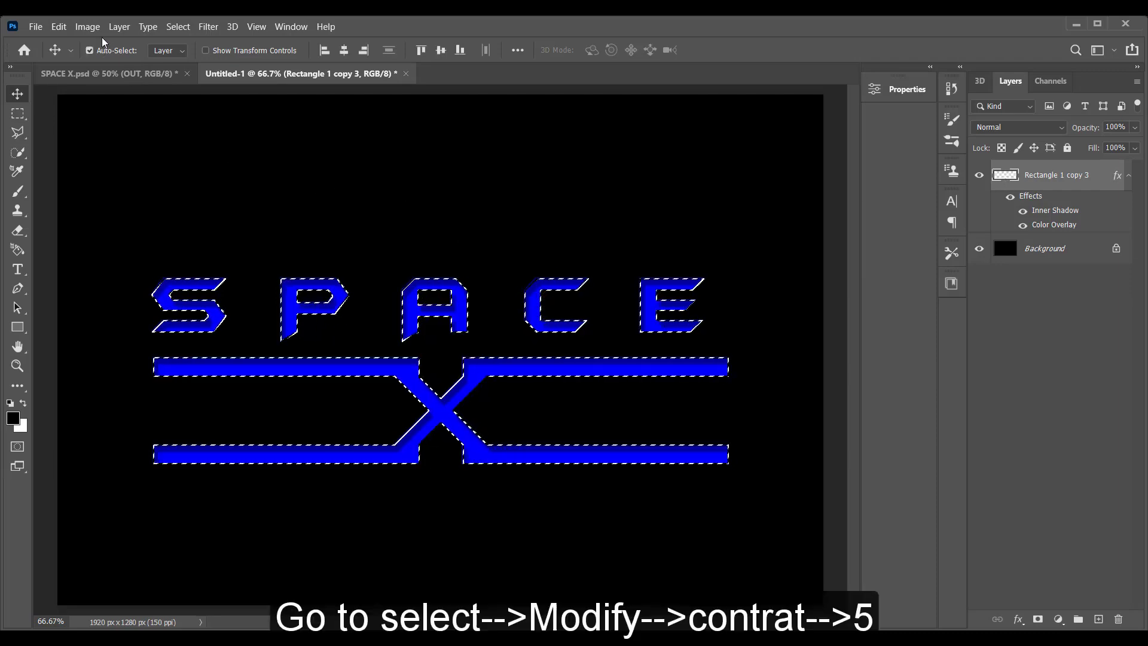
click(185, 29)
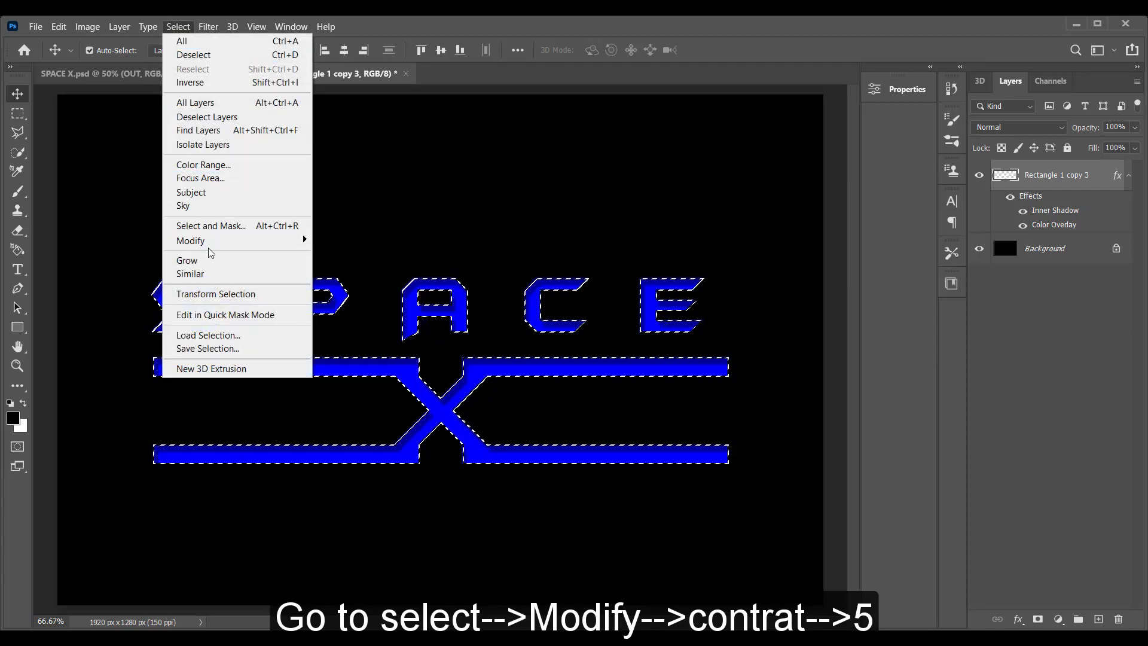
click(341, 281)
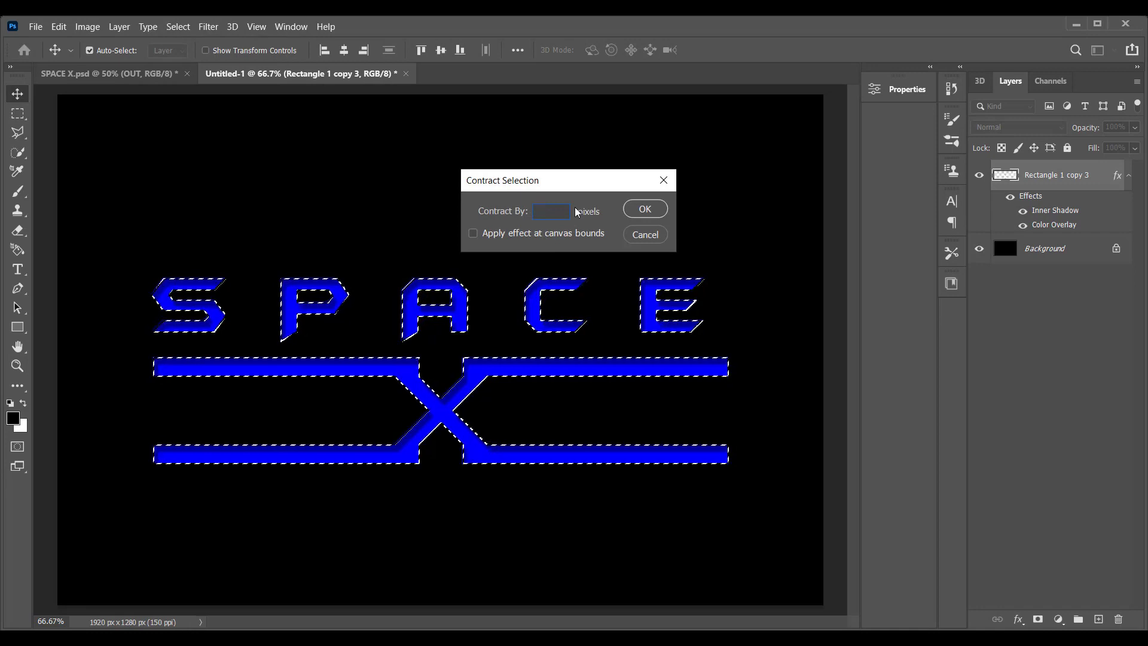
text(5)
click(645, 209)
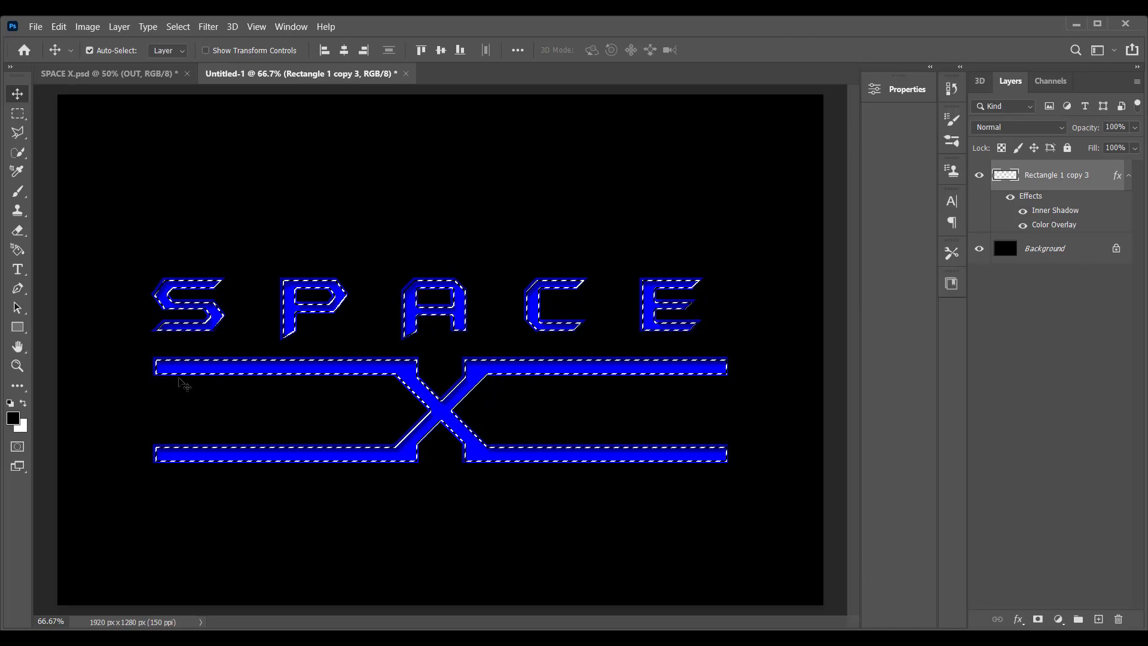
- Create a new layer above the logo and set the foreground color from hex code 159fff with only web colors allowed
click(13, 418)
click(953, 54)
click(1097, 618)
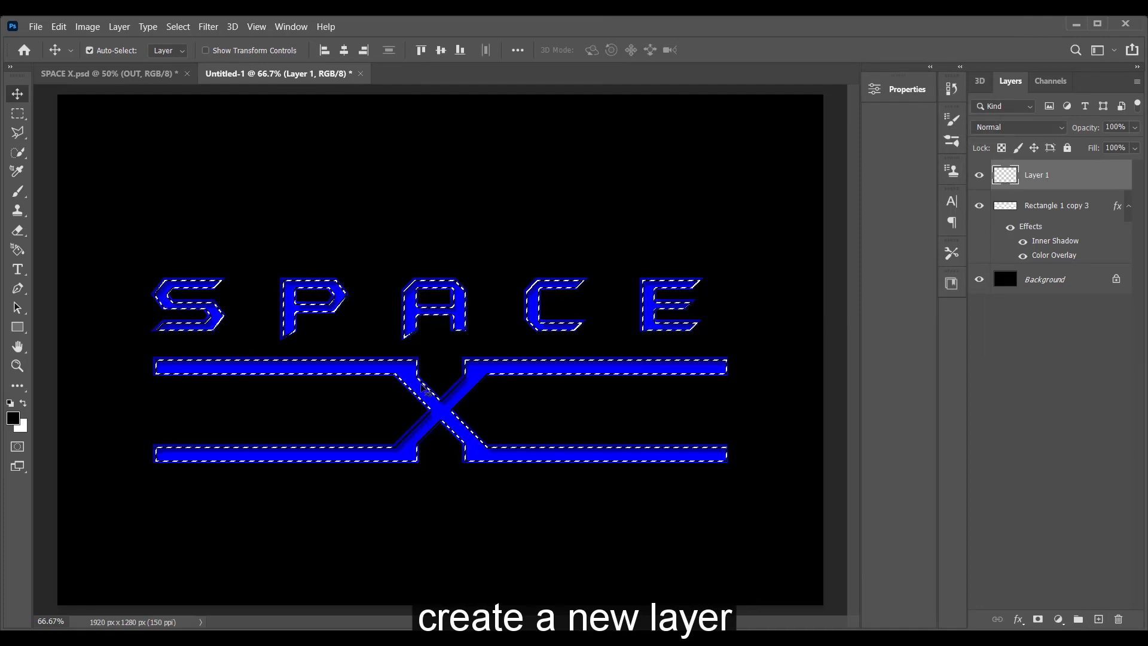
click(13, 419)
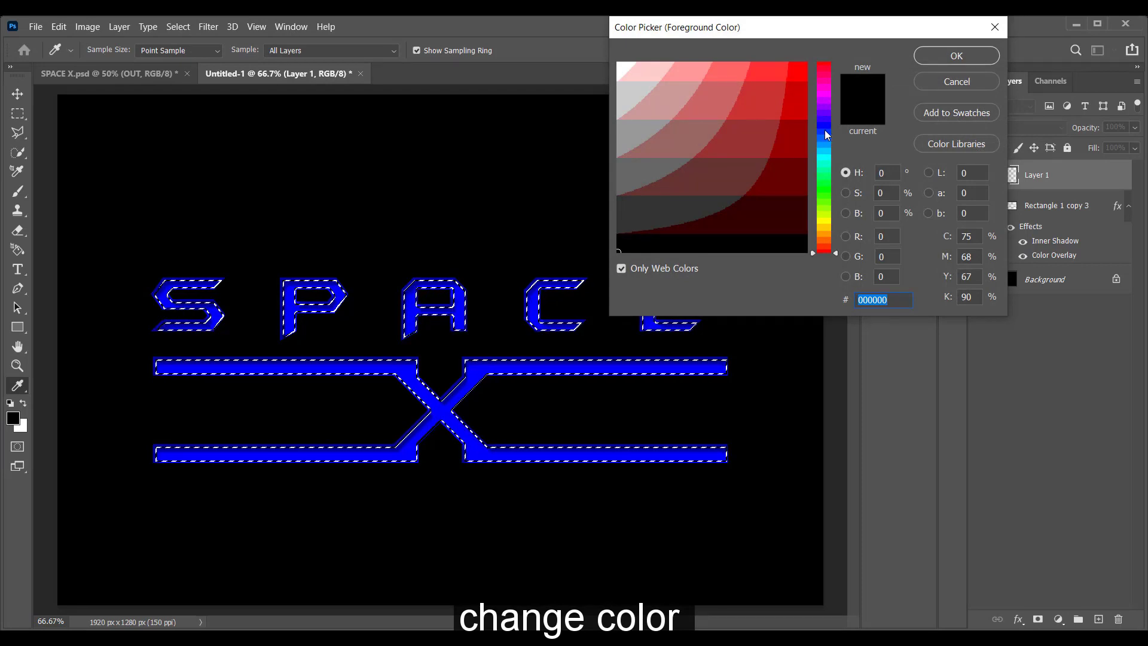
key(BackSpace)
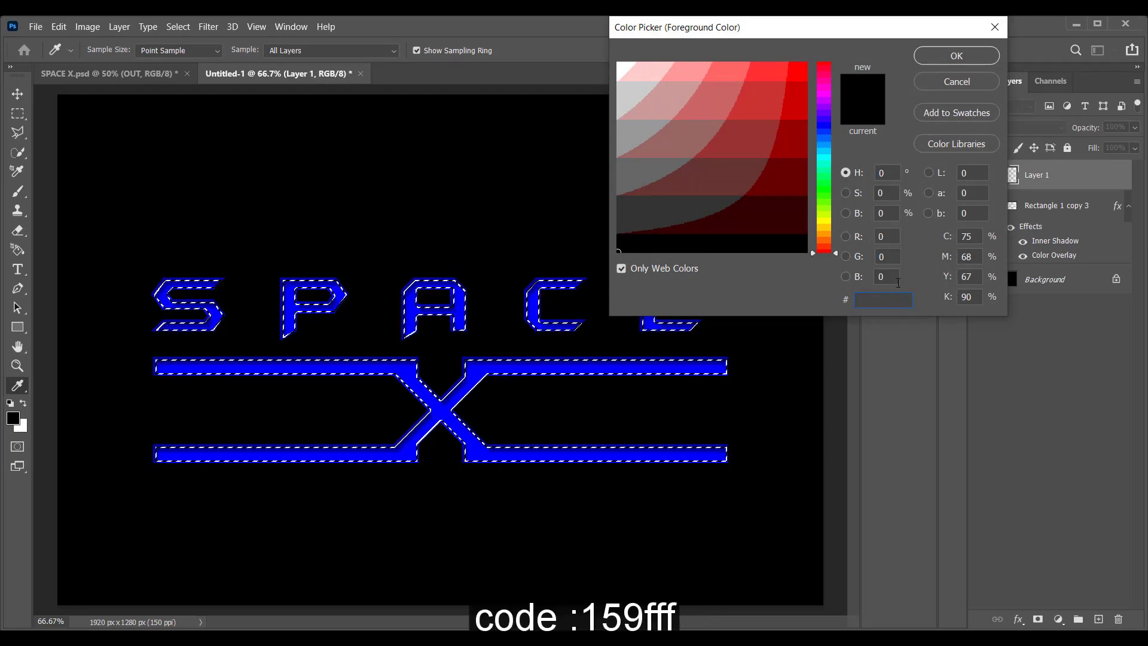
text(1)
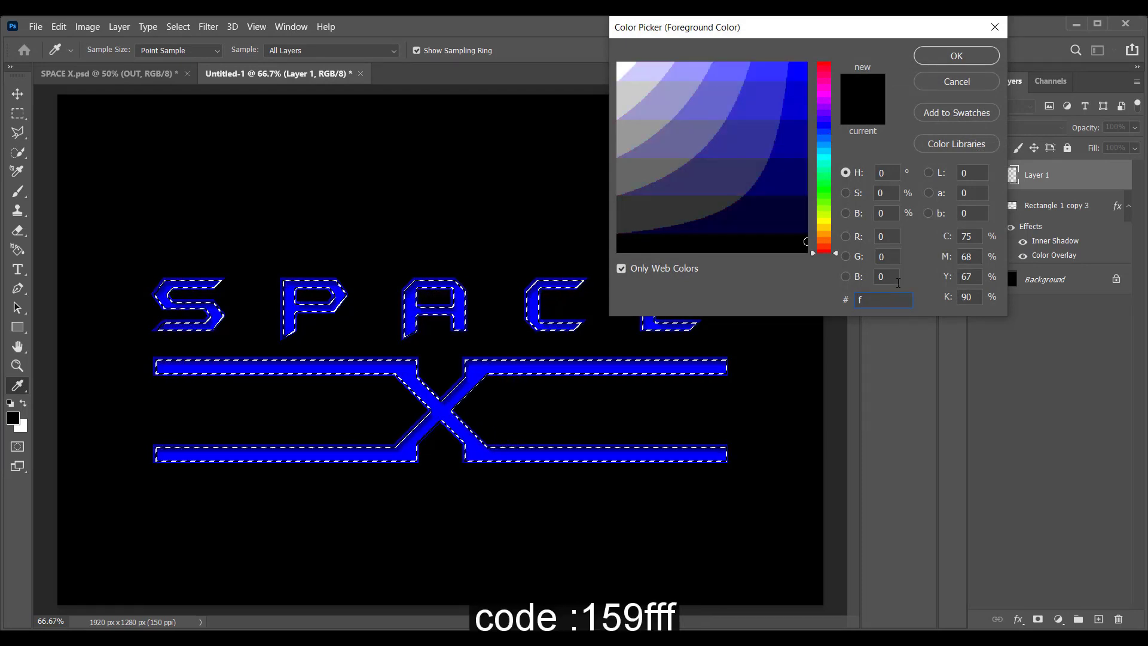
key(BackSpace)
text(1)
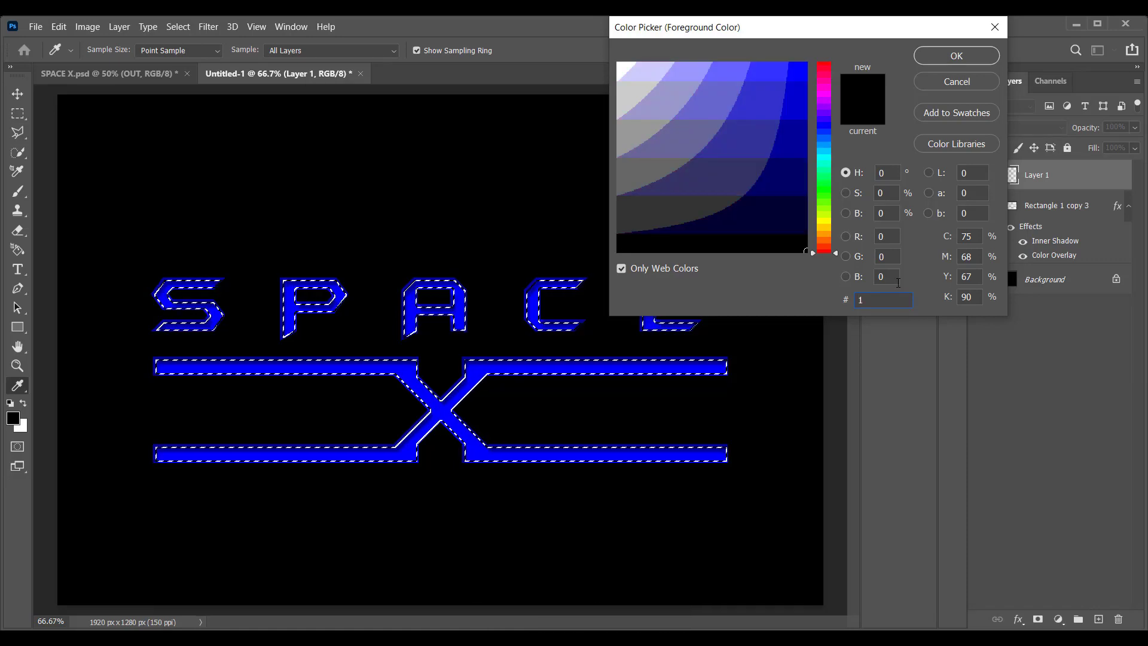
text(59fff)
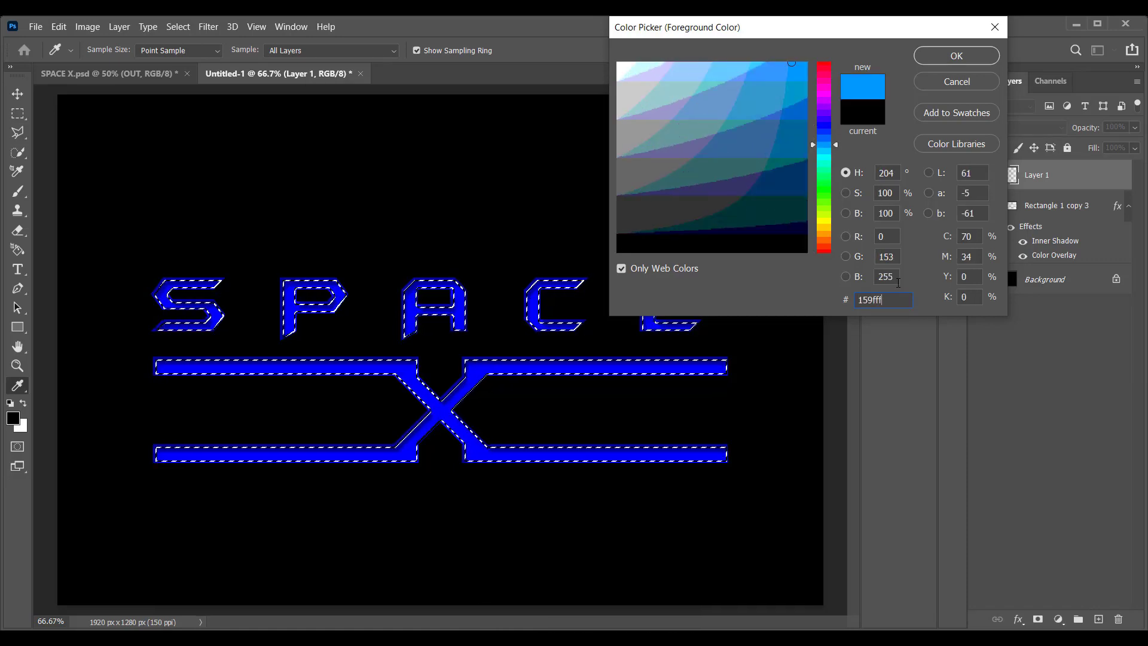
click(951, 56)
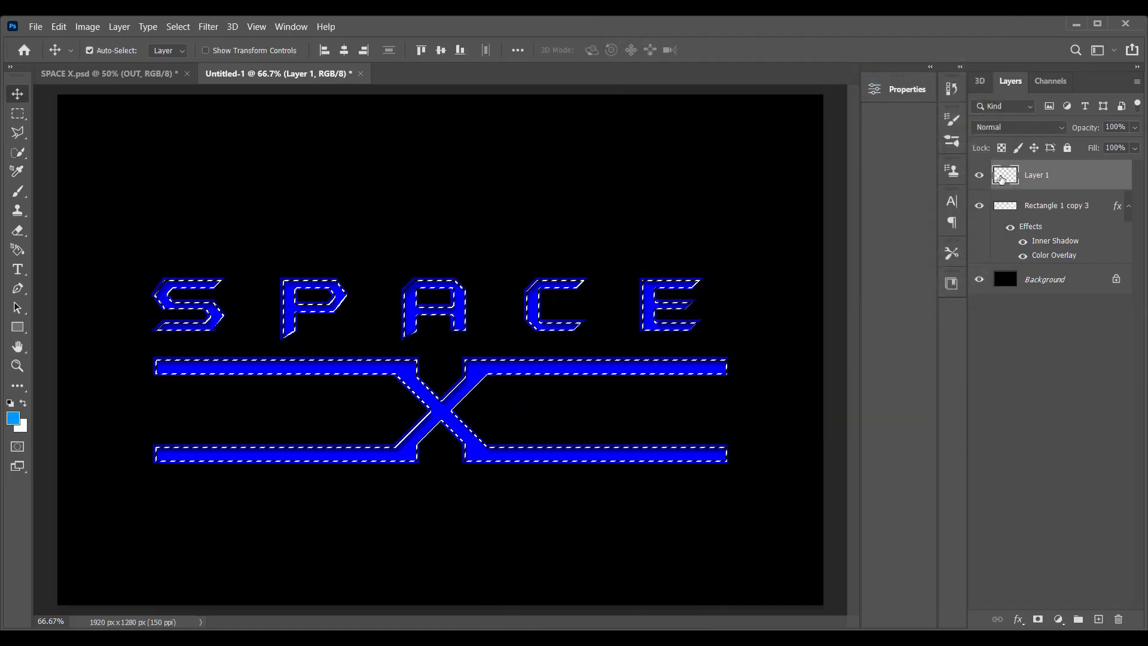
- Swap the foreground and background colors, fill the contracted selection on Layer 1 with the light blue background color, and deselect
click(24, 402)
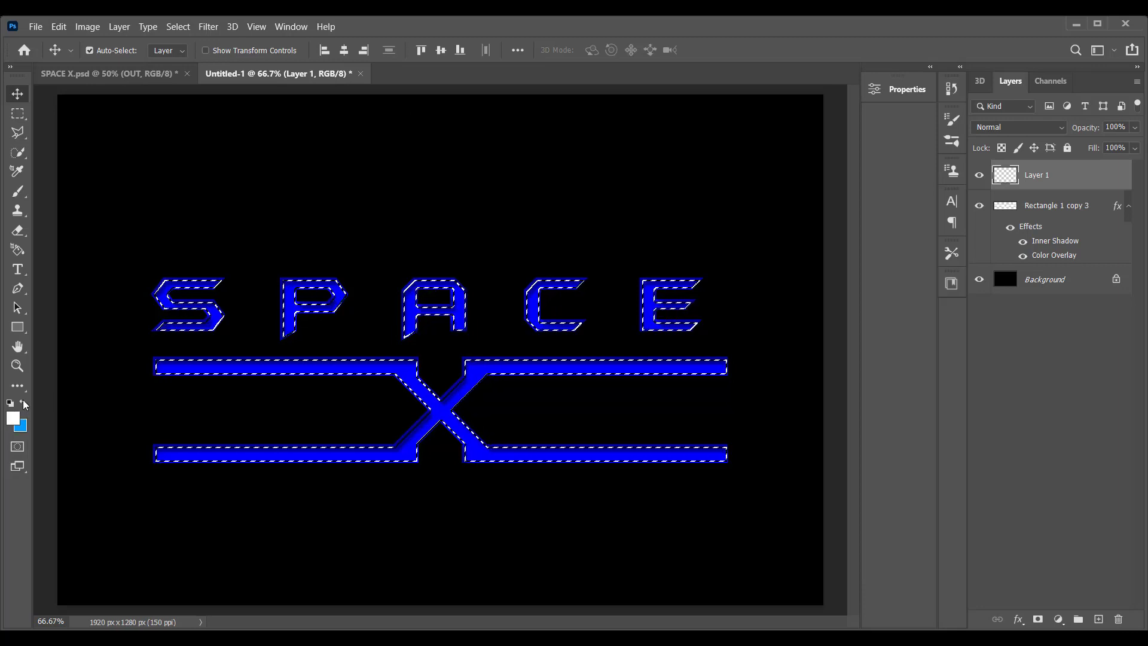
key(ctrl+Delete)
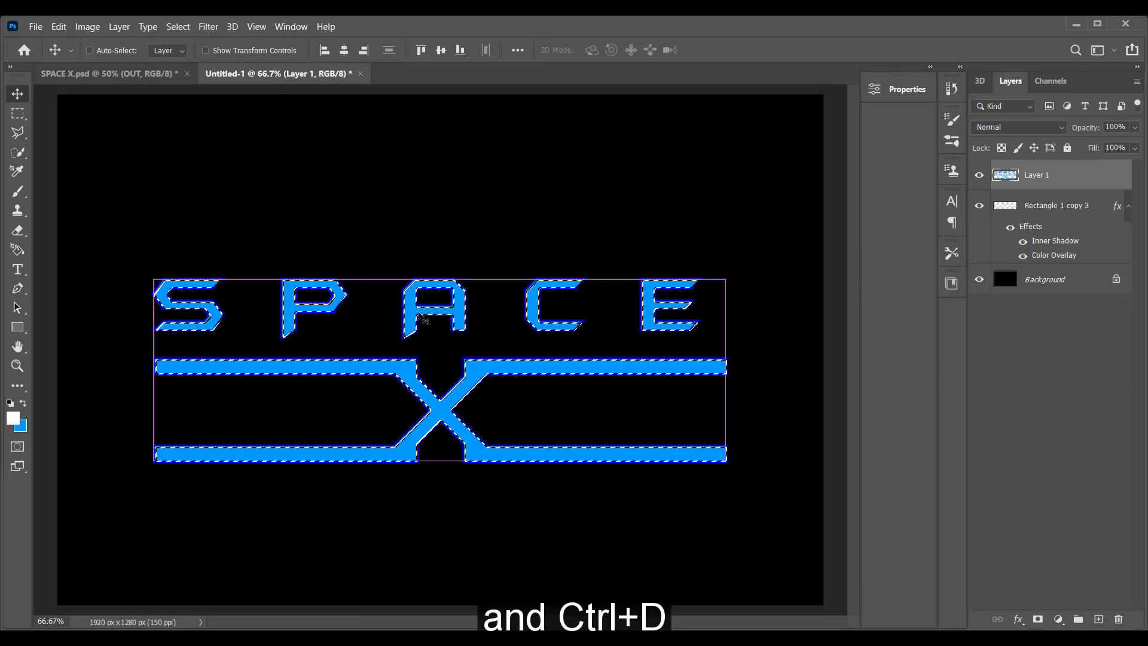
key(ctrl+d)
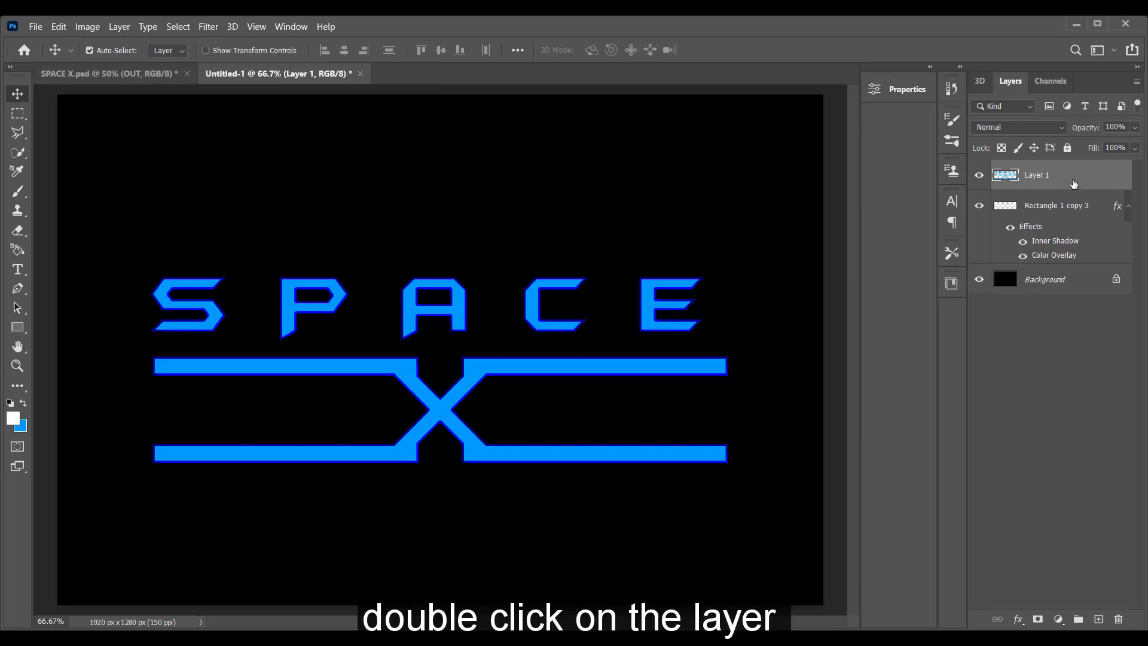
- Add an Inner Shadow to Layer 1 with a 120° angle and 10 px size
double_click(1087, 174)
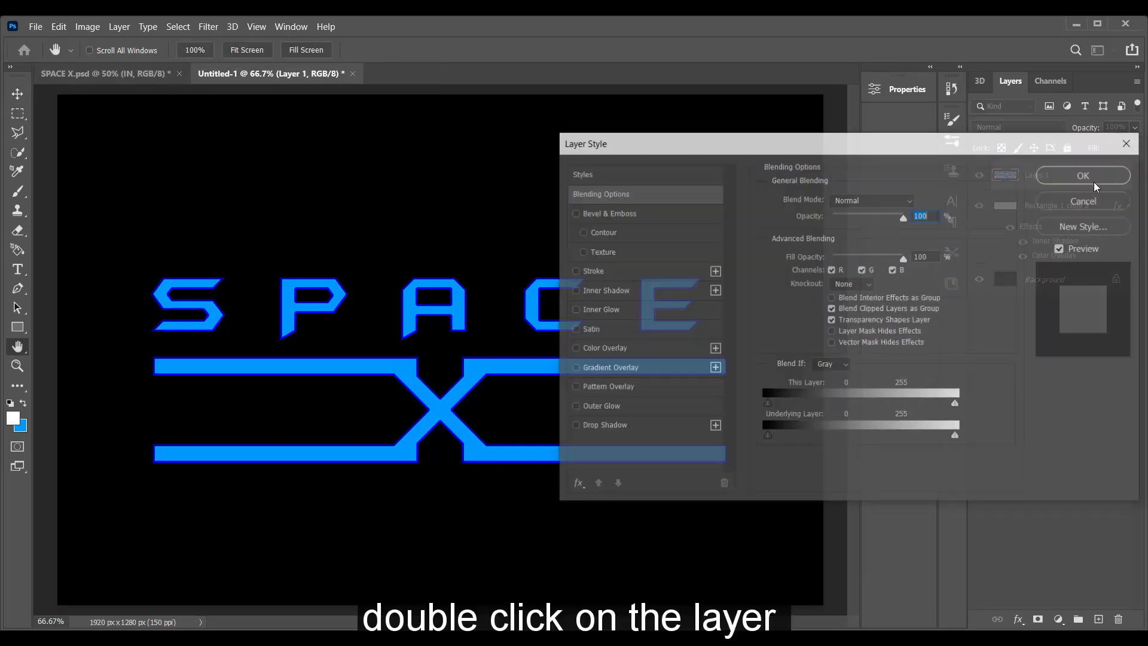
click(656, 293)
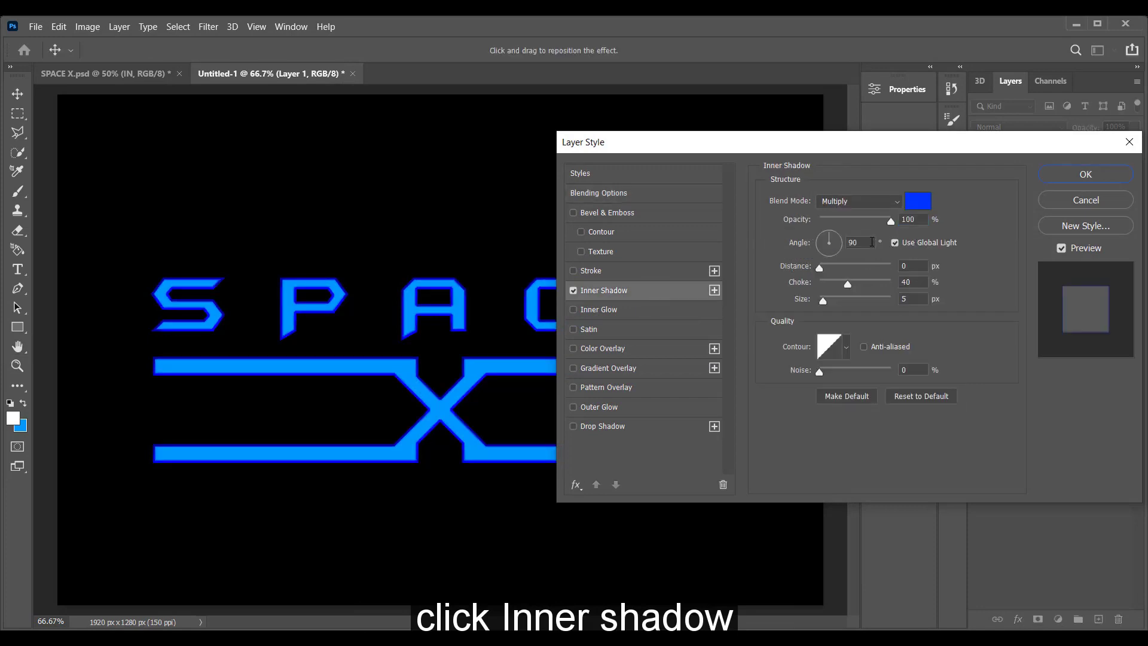
click(872, 241)
text(12)
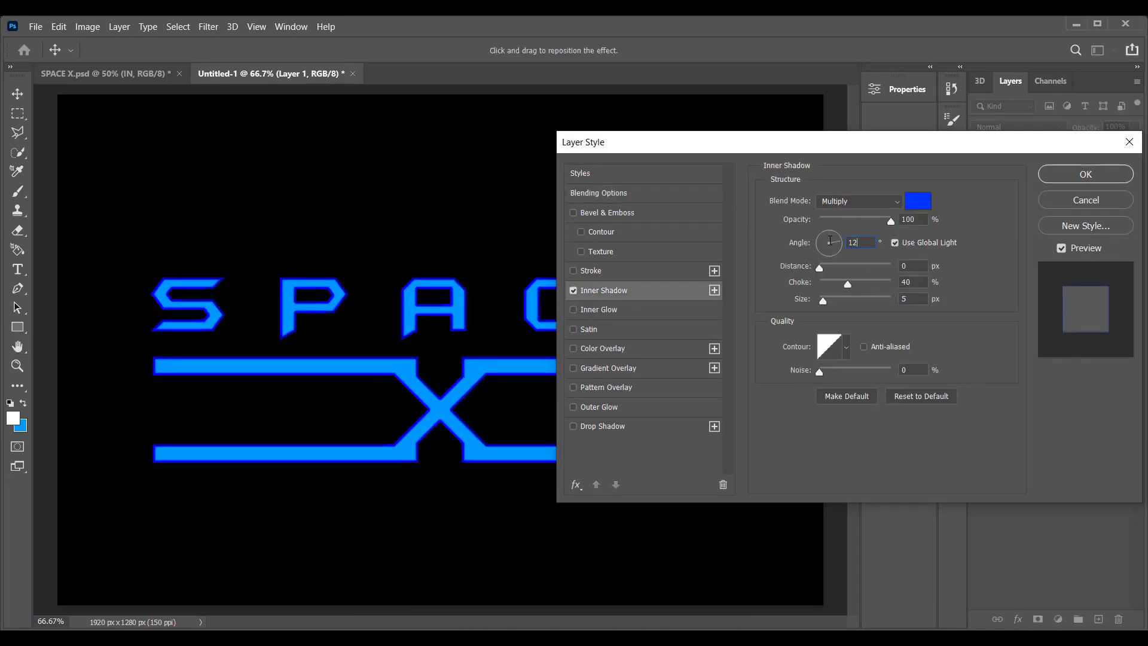
text(00)
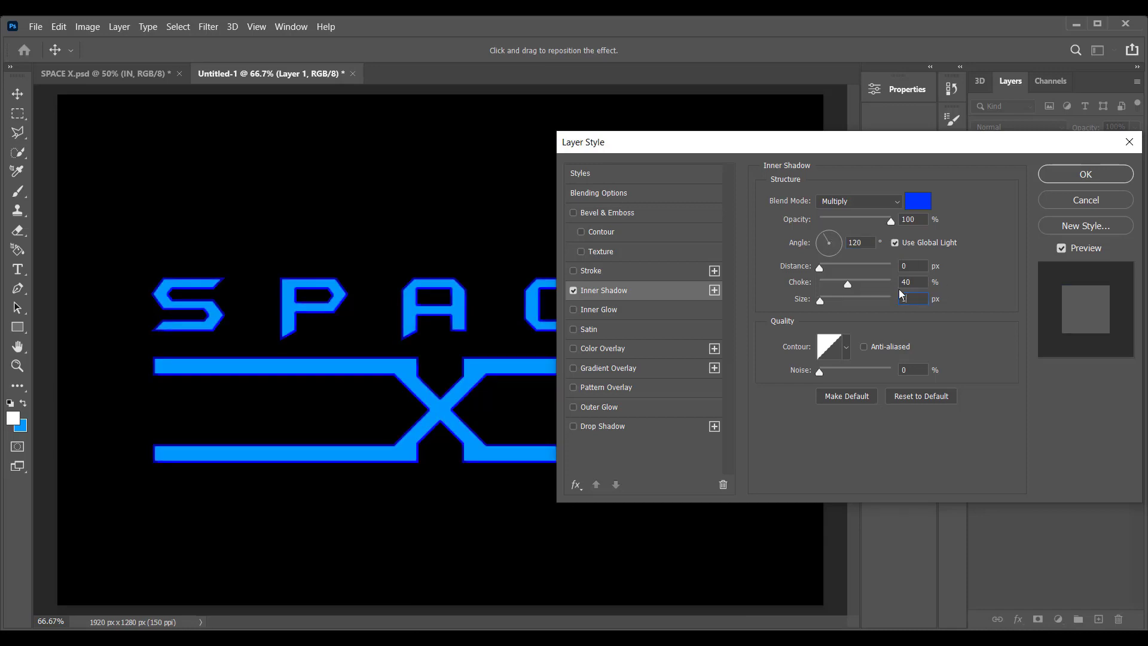
text(10)
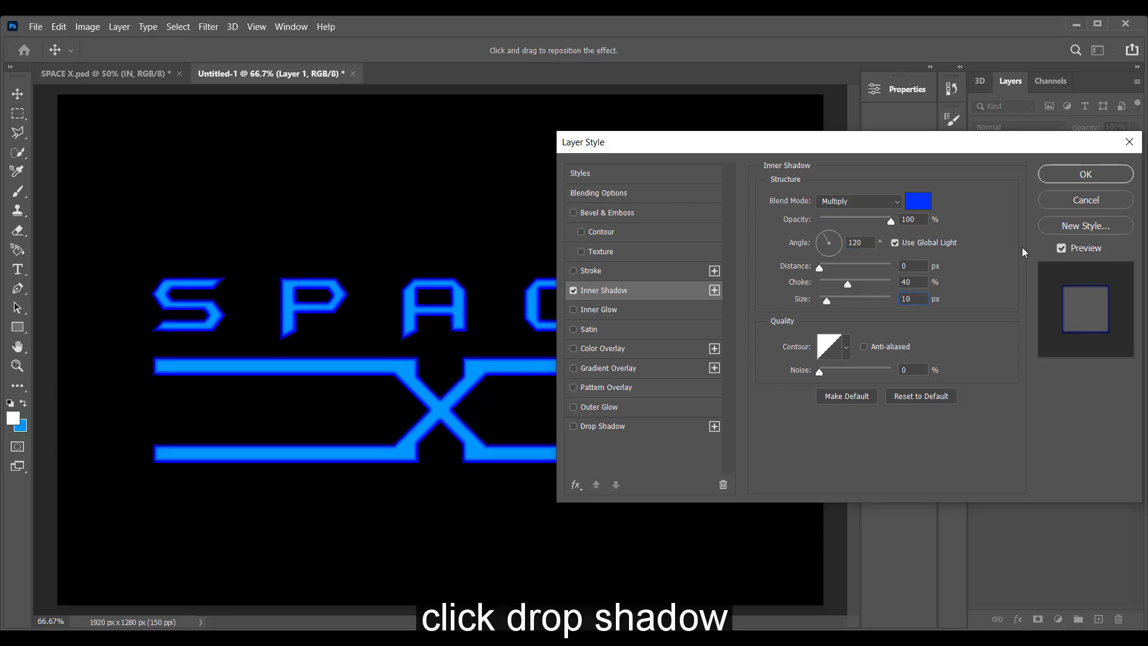
- Add a Drop Shadow with its preset settings to Layer 1, apply the layer style, and hide the Background layer
click(625, 425)
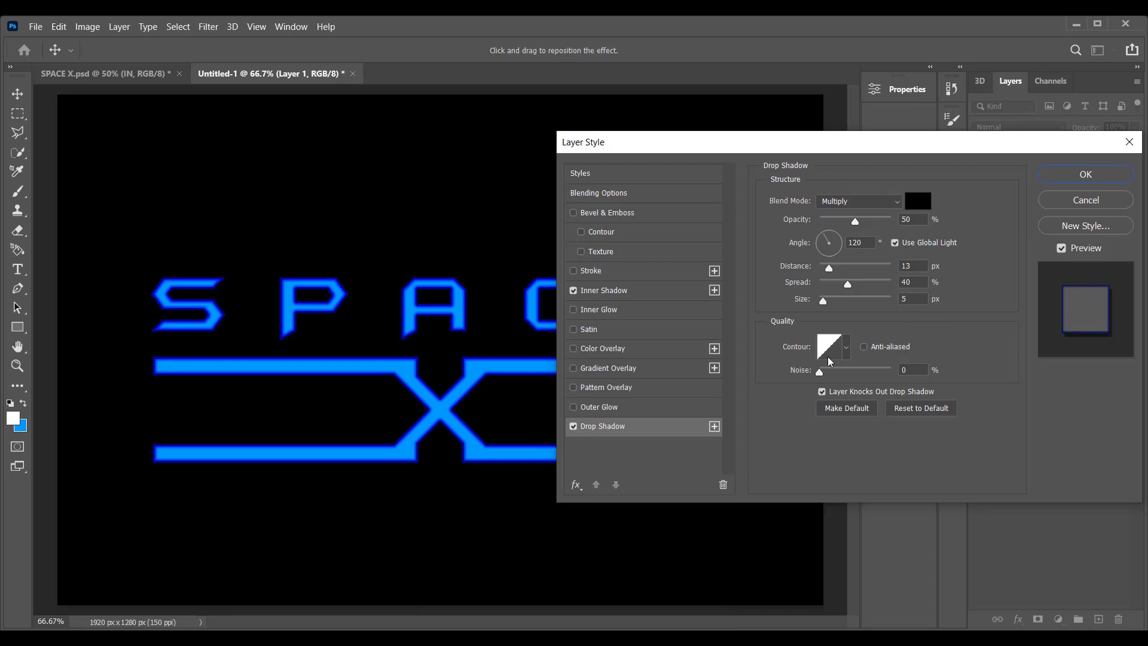
click(1070, 178)
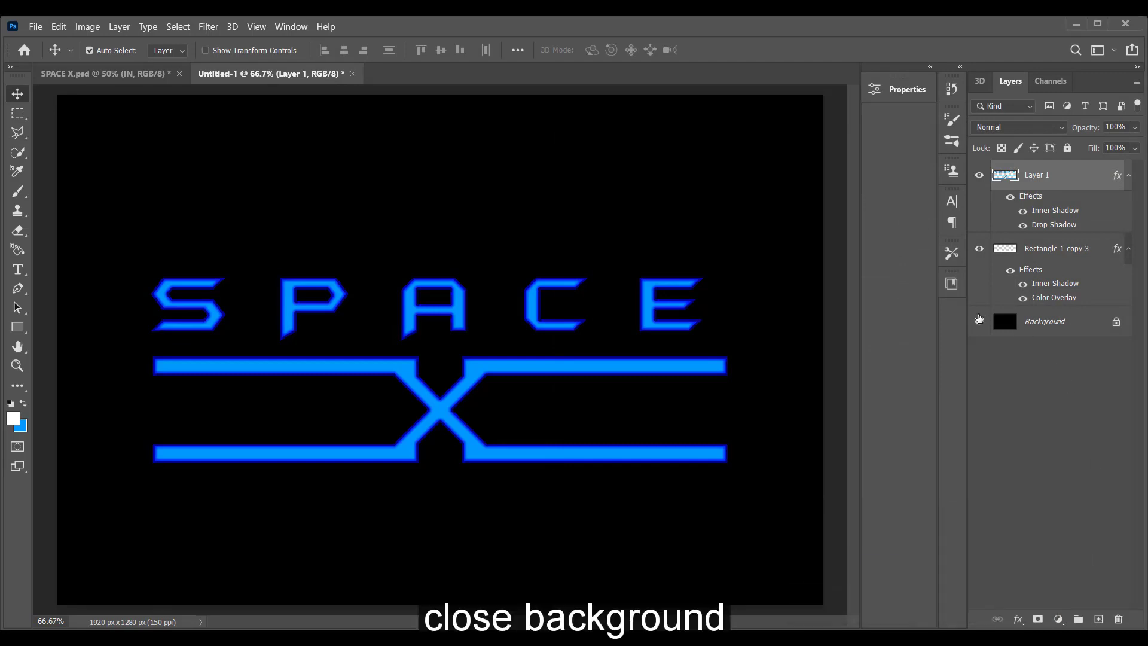
click(979, 321)
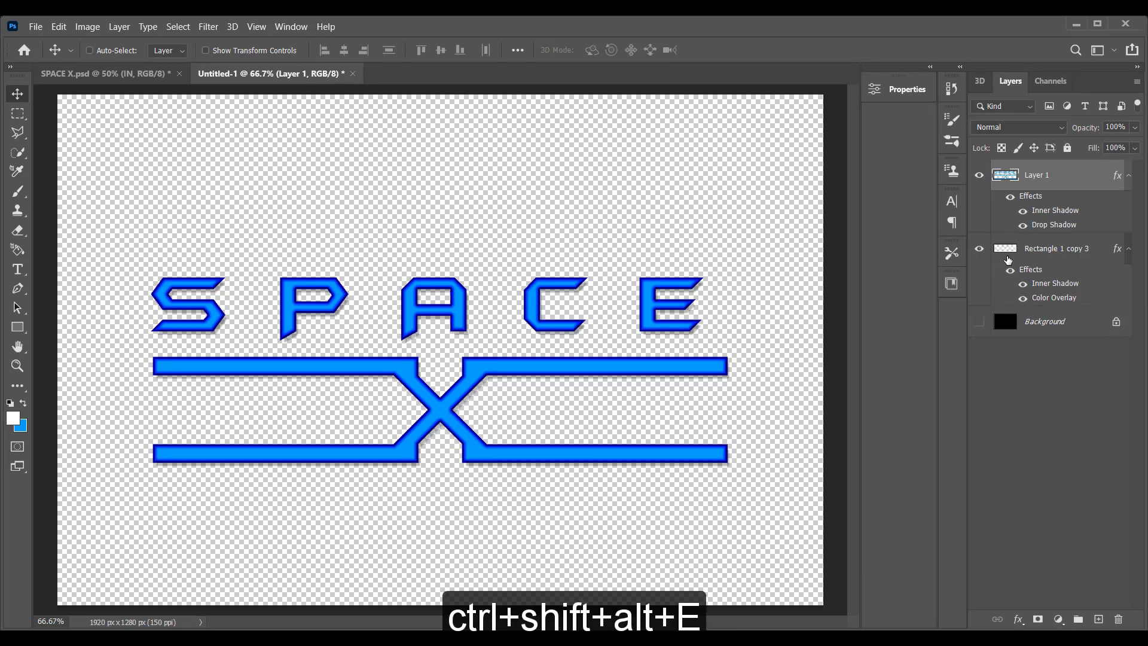
- Stamp all visible logo layers into a new merged layer at the top of the stack and show the Background layer again
key(ctrl+shift+alt+e)
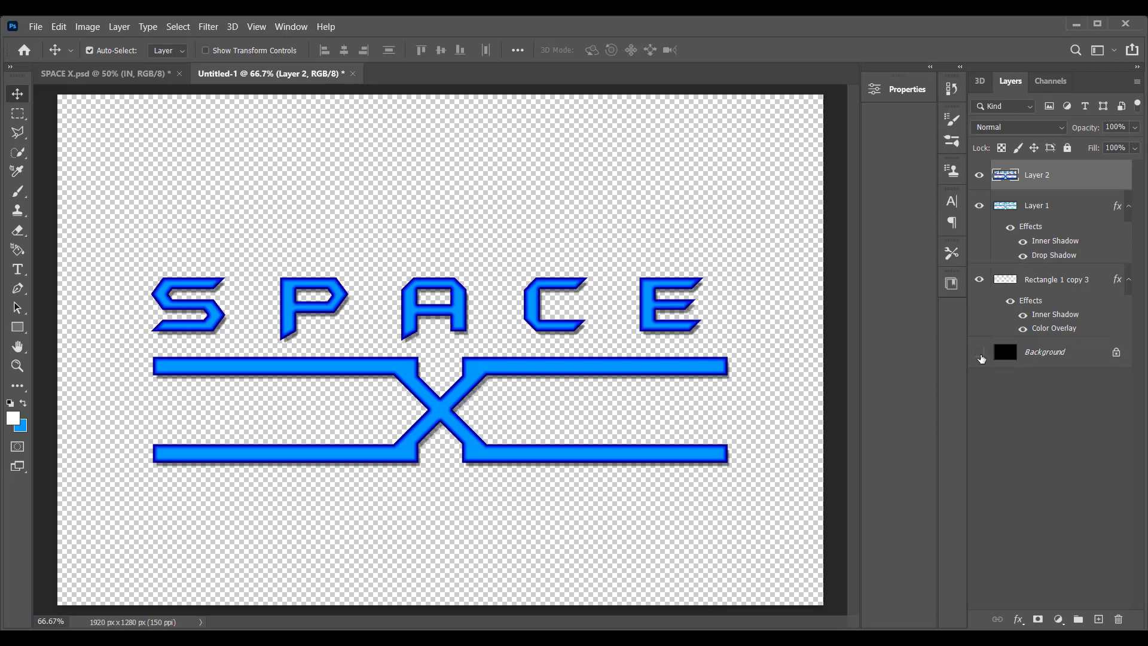
click(980, 354)
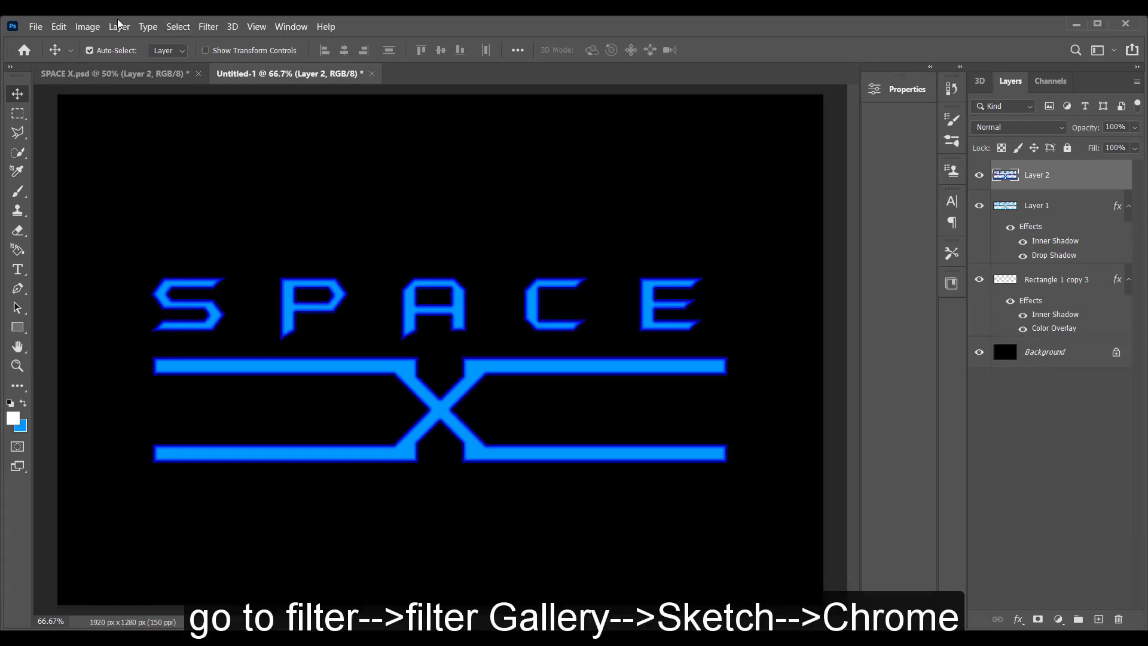
- Apply the Chrome sketch filter to Layer 2 with Detail 1 and Smoothness 0, and set the layer's blend mode to Vivid Light
click(208, 27)
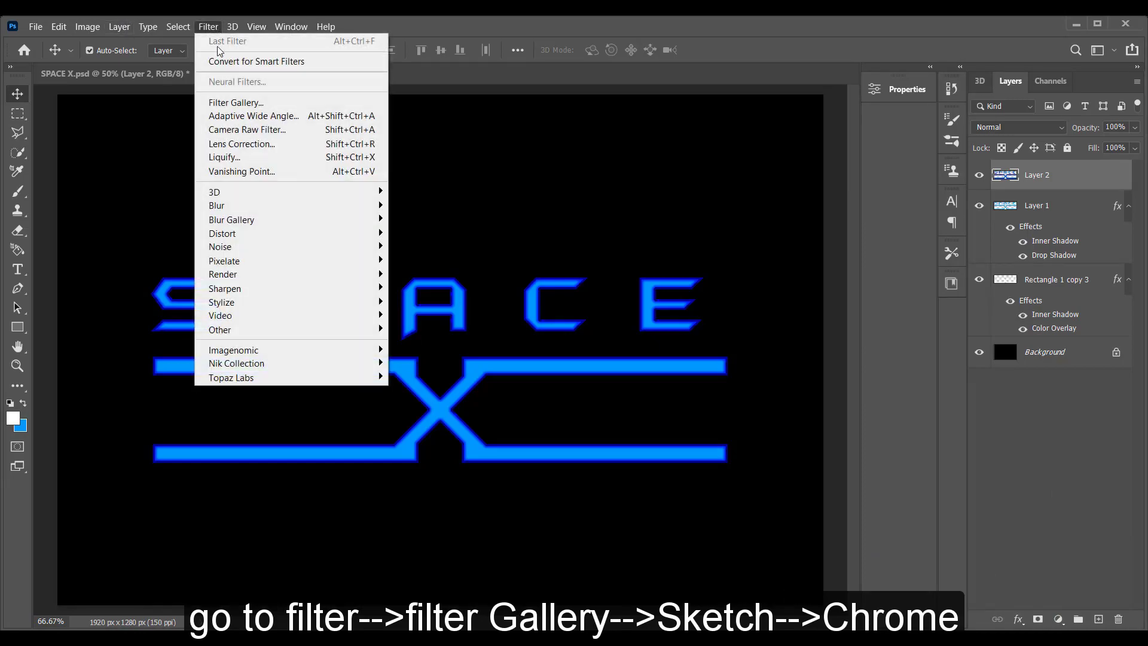
click(236, 103)
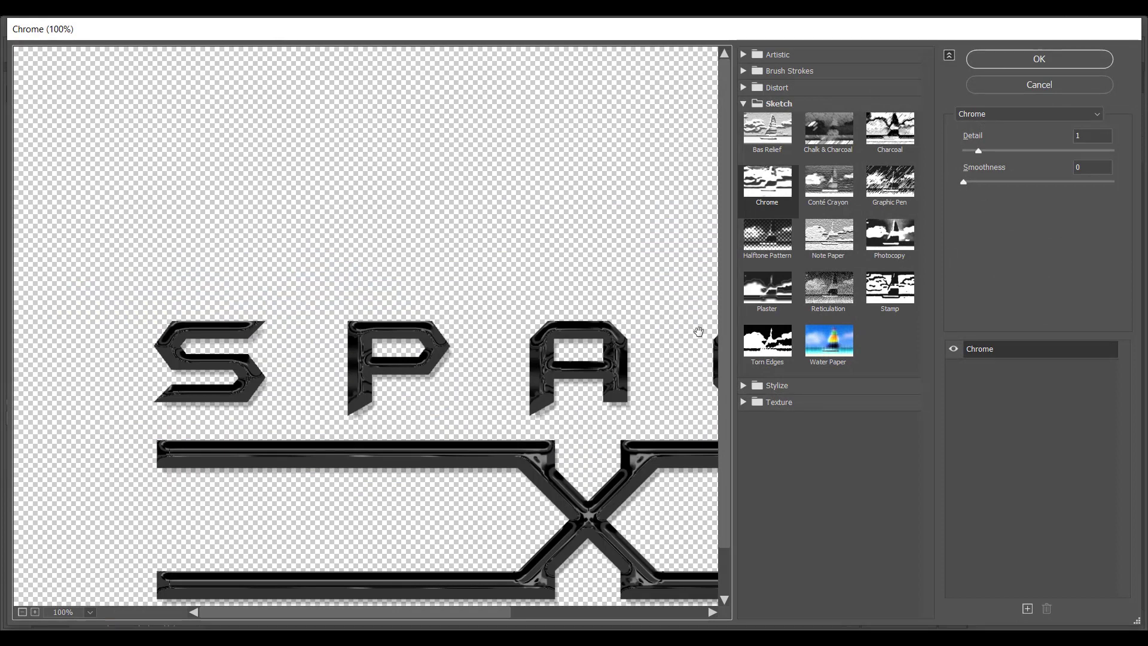
scroll(657, 359, down, 3)
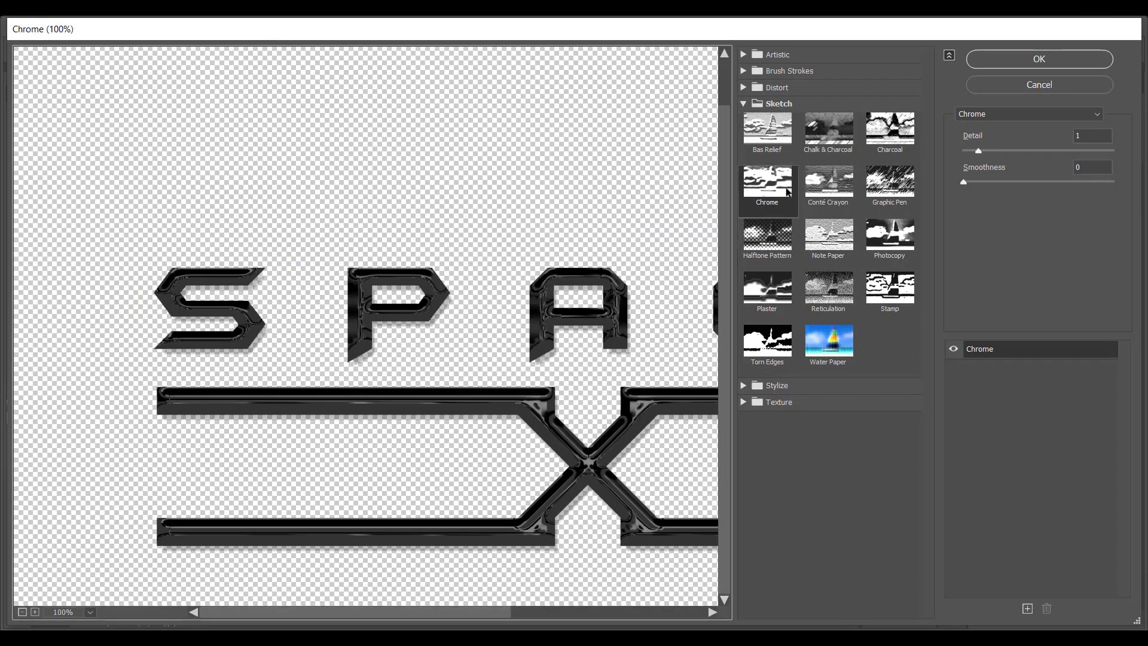
click(754, 191)
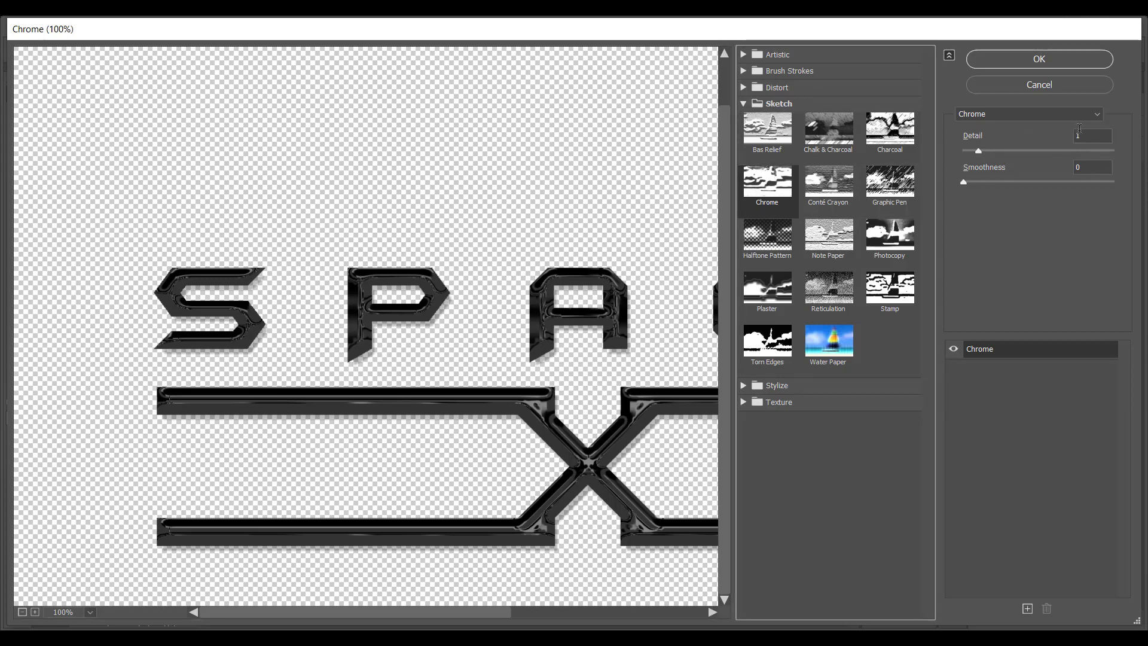
click(1016, 63)
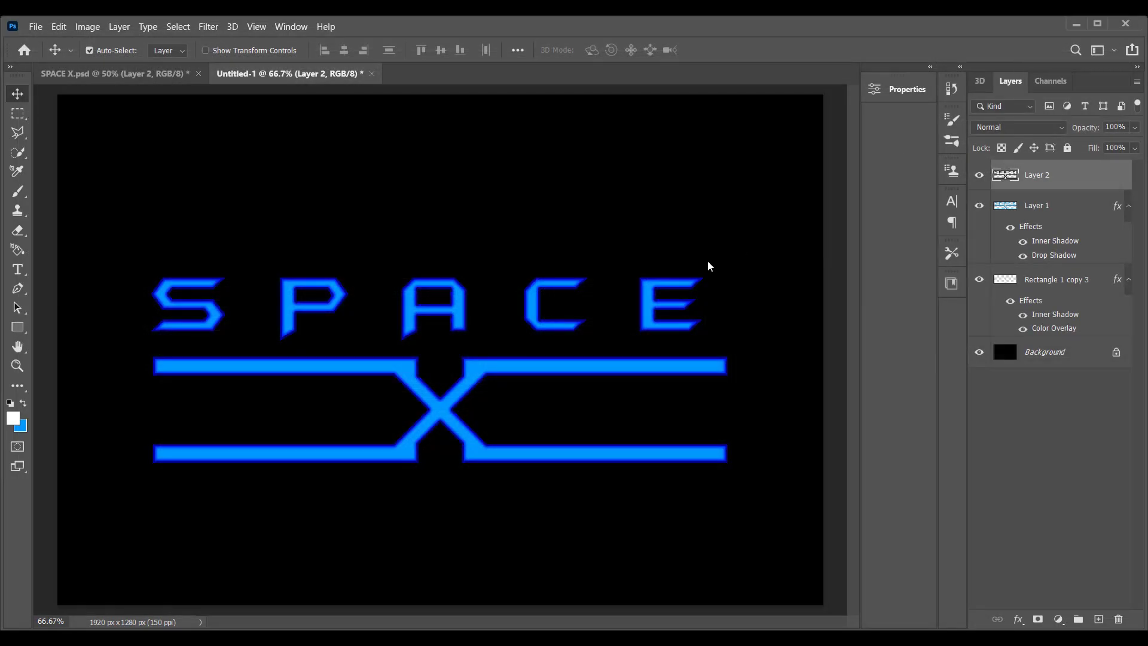
click(1040, 131)
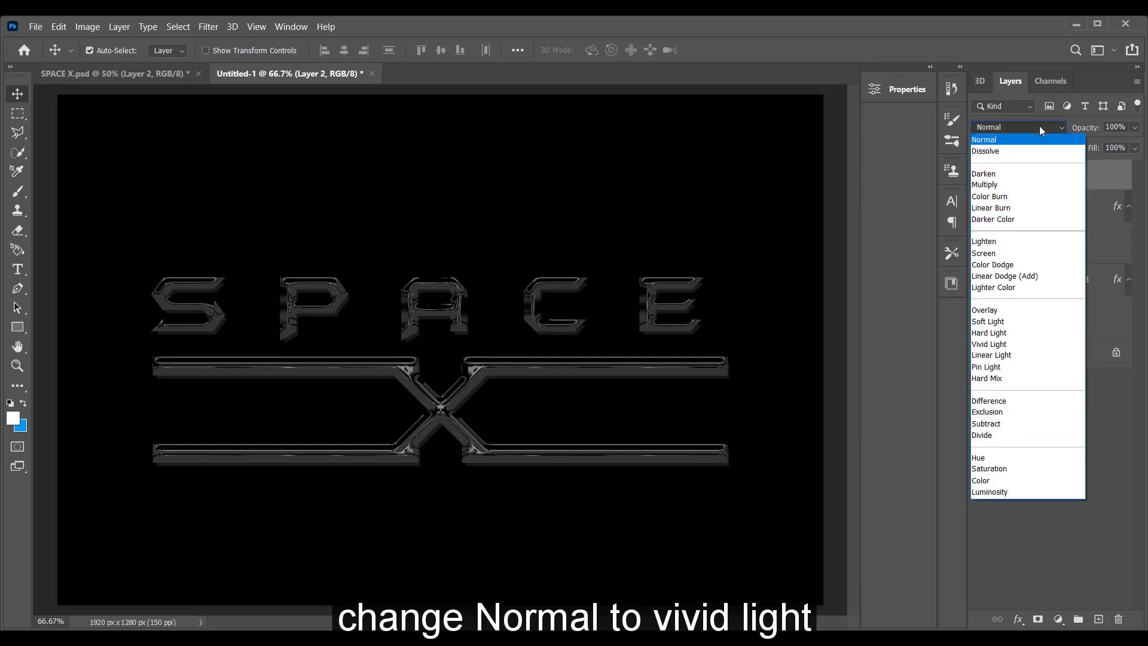
click(986, 345)
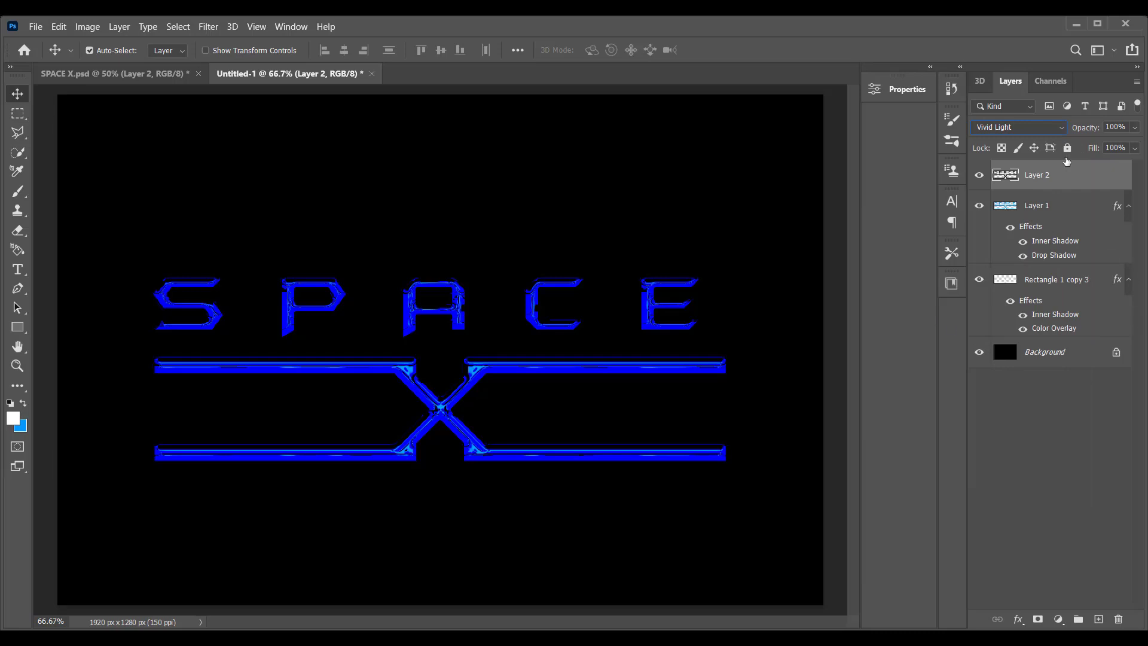
- Add 100% Gaussian monochromatic noise to the Background layer
click(1054, 358)
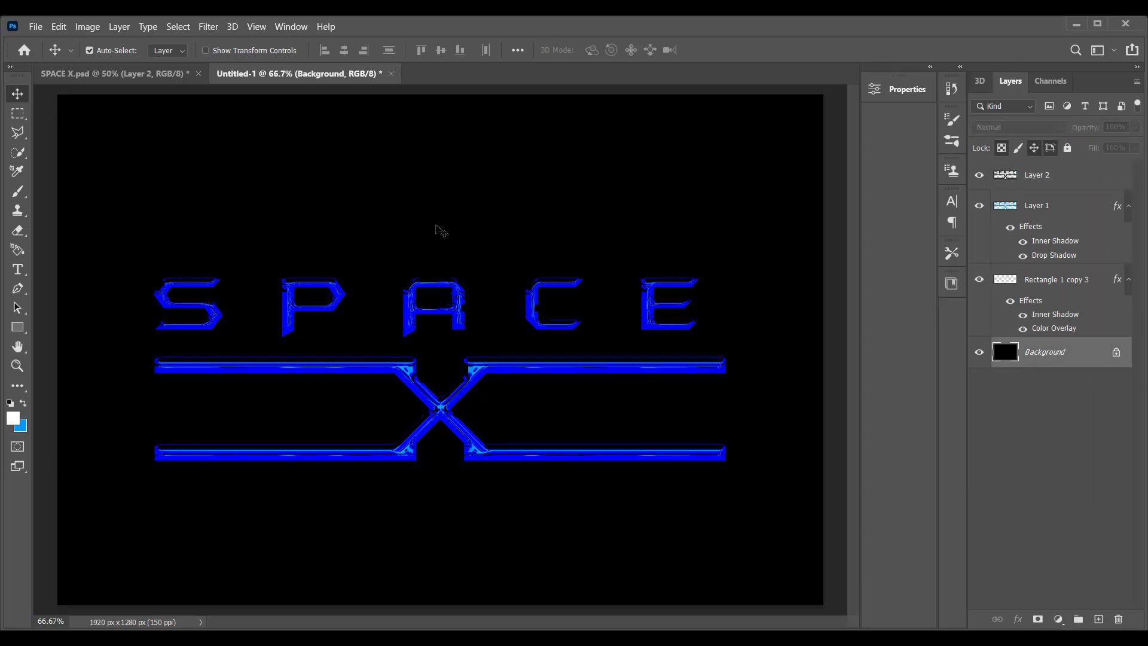
click(994, 640)
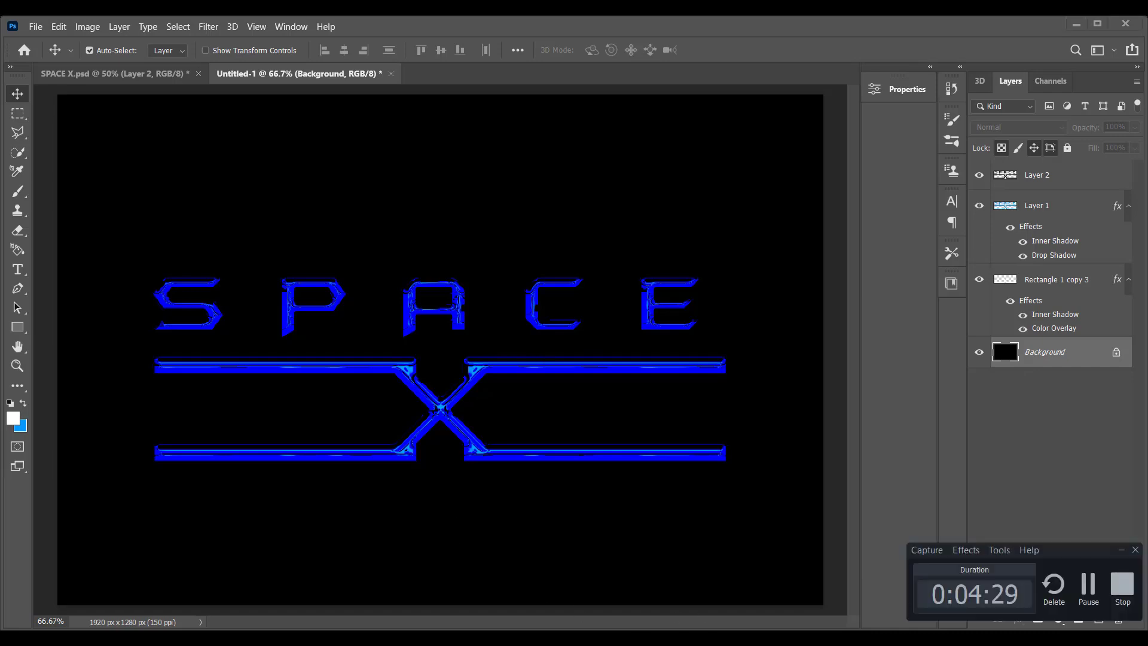
click(1080, 583)
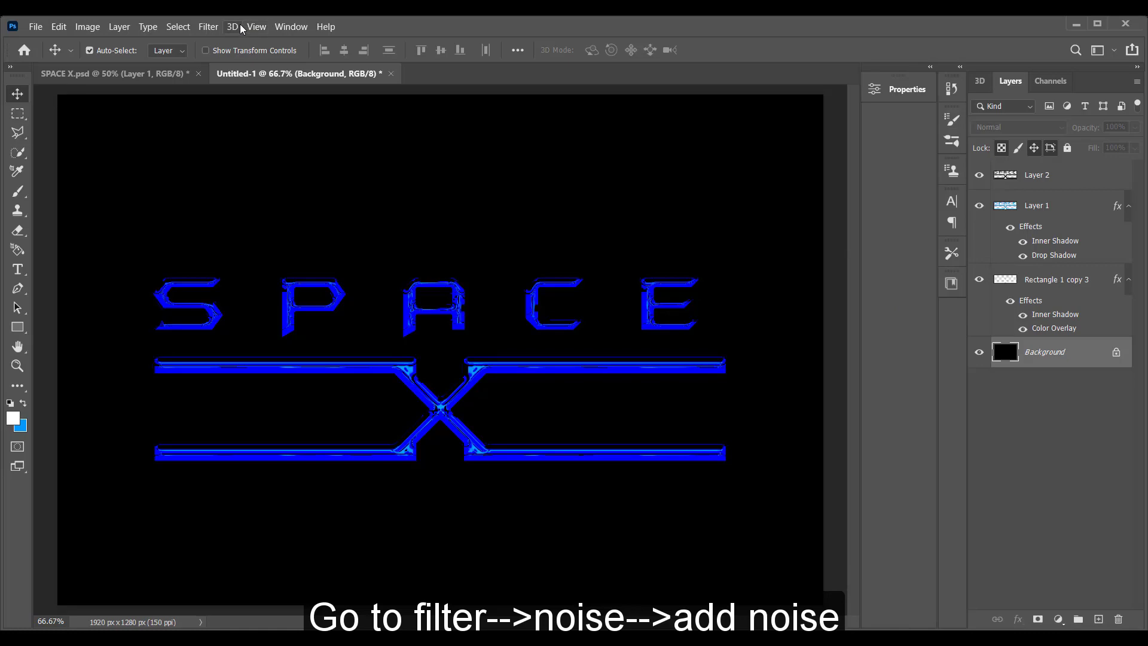
click(211, 28)
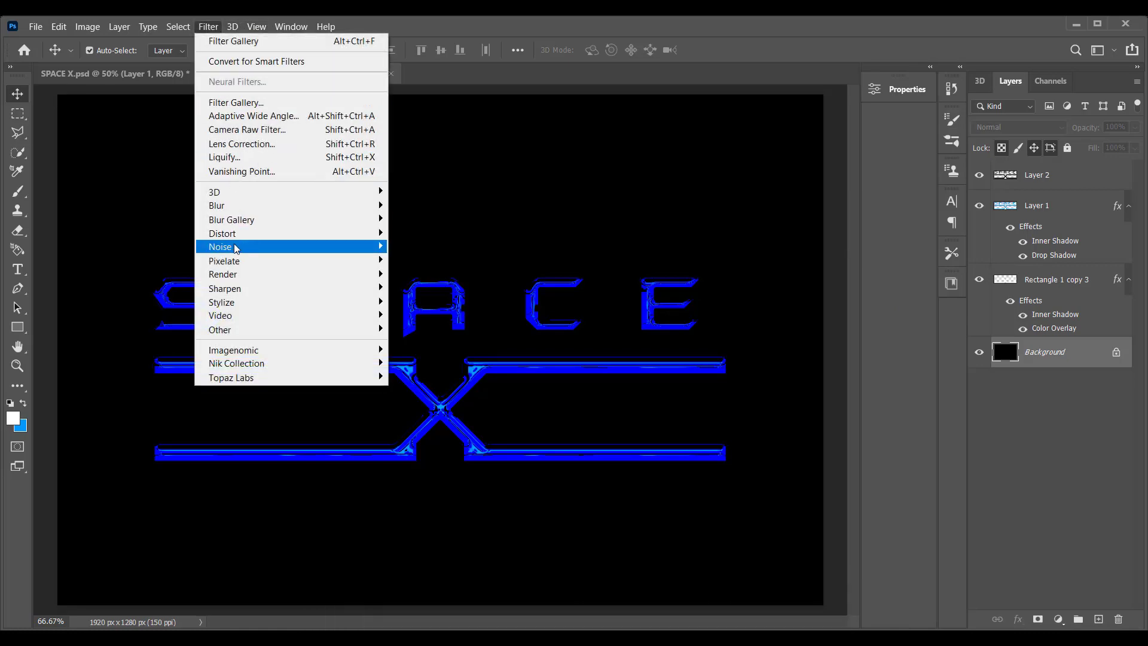
mouse_move(229, 247)
click(419, 247)
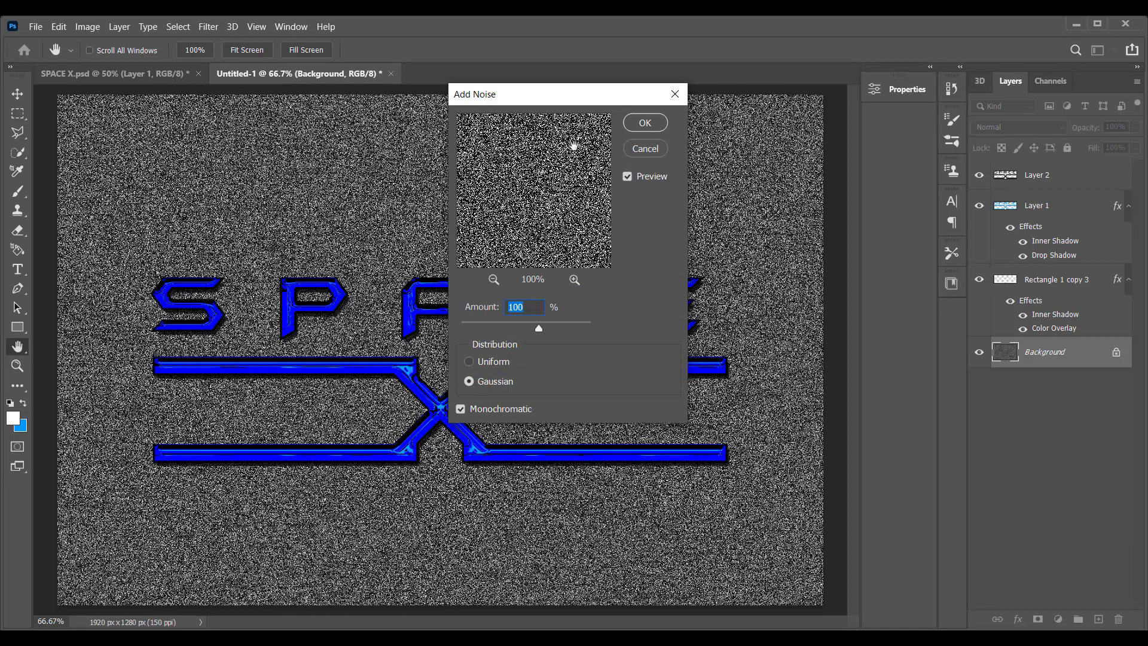
click(642, 123)
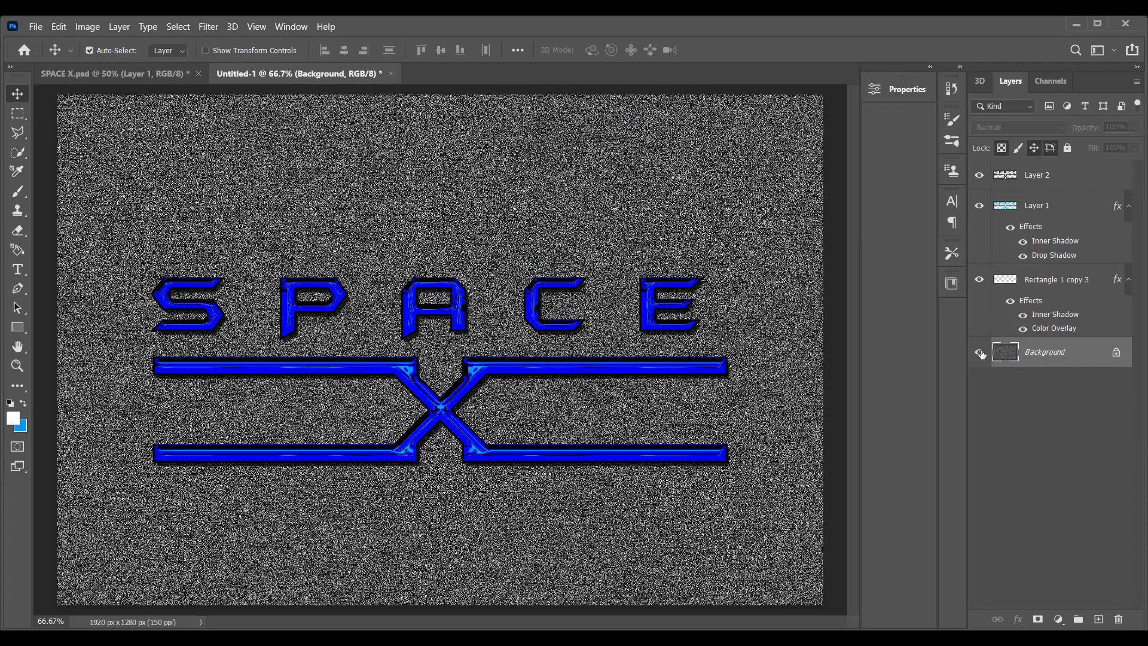
- Apply a Gaussian Blur with a 0.3 pixel radius to the noisy Background layer
click(215, 29)
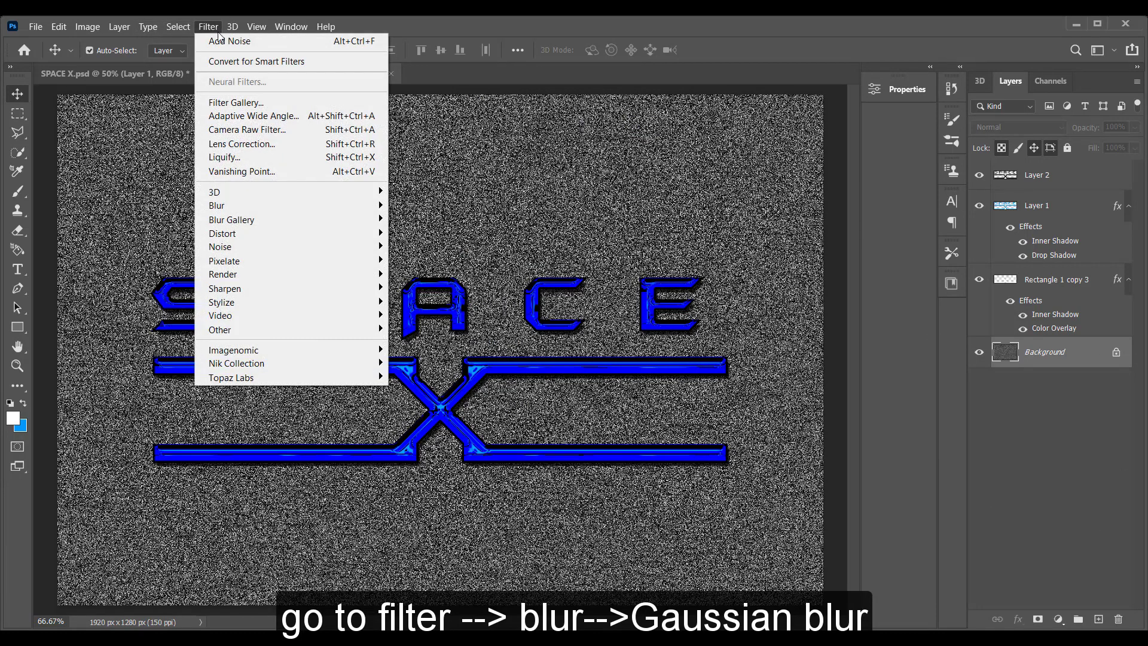
mouse_move(245, 213)
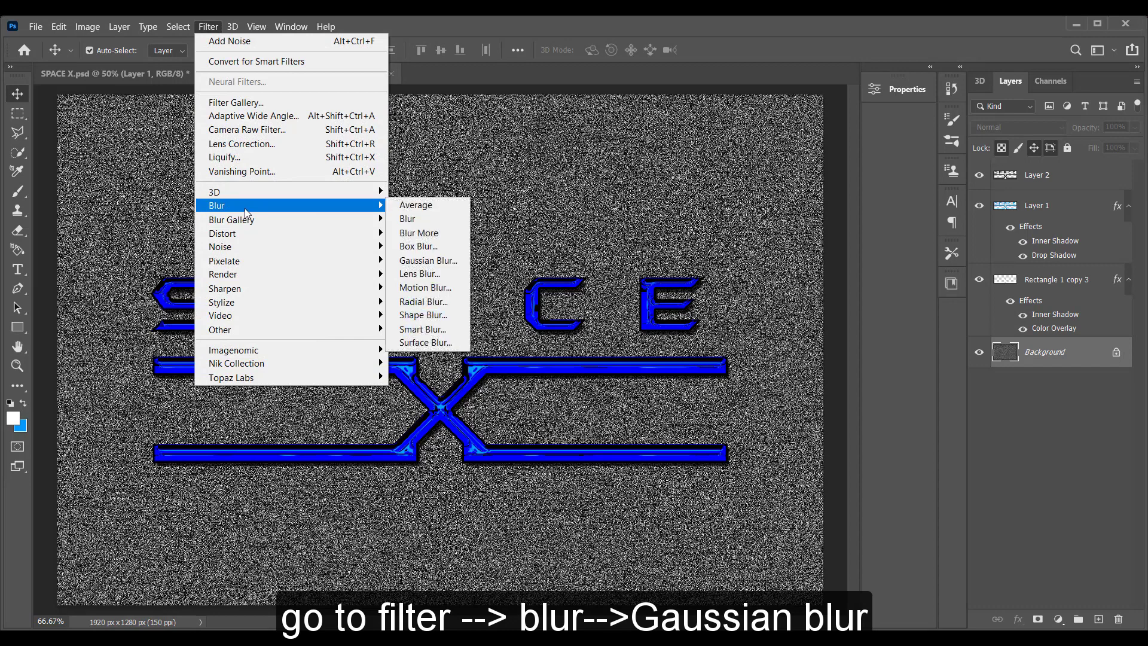
click(419, 260)
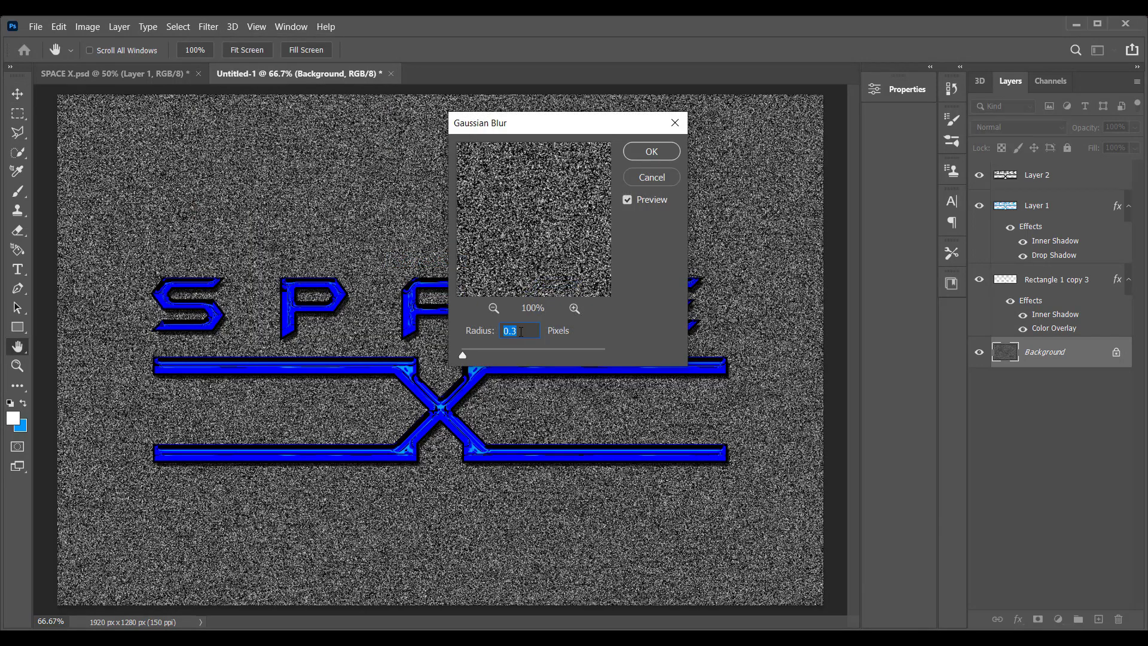
click(648, 152)
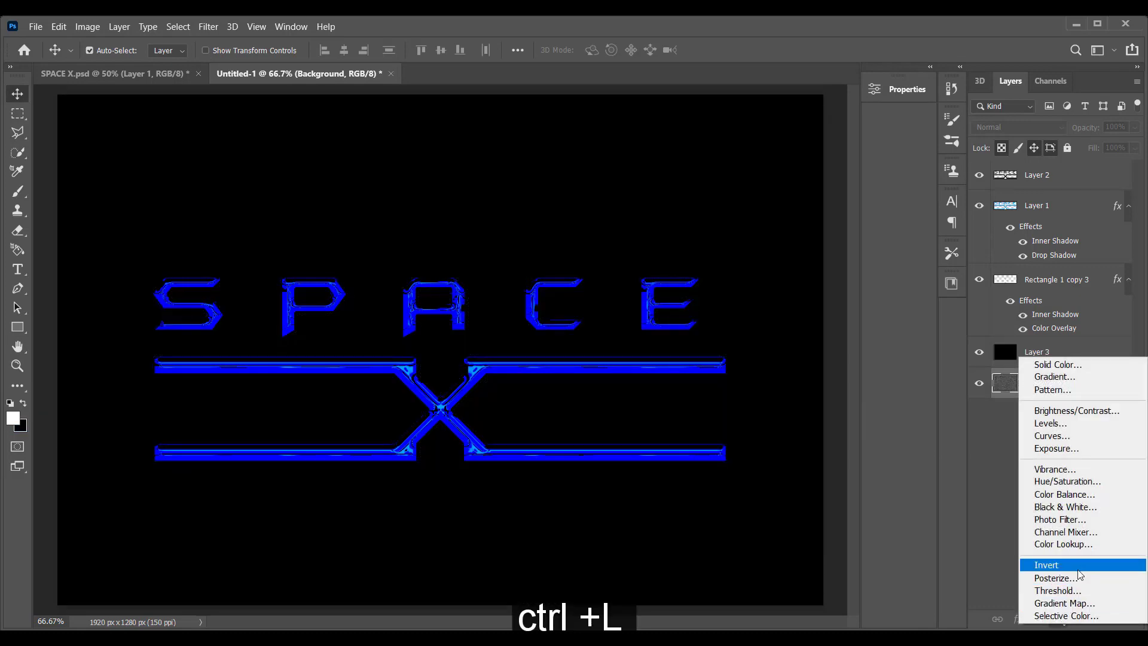
- Add a Levels adjustment above the Background layer with the black input at 213 and the white input at 232
click(1066, 425)
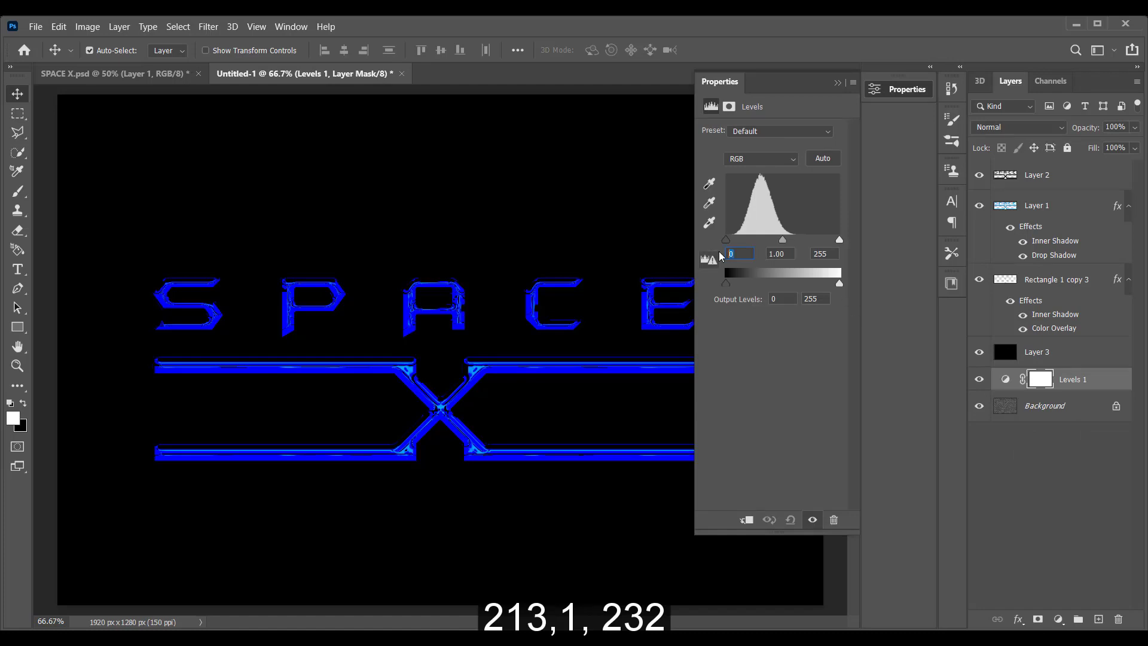
text(213)
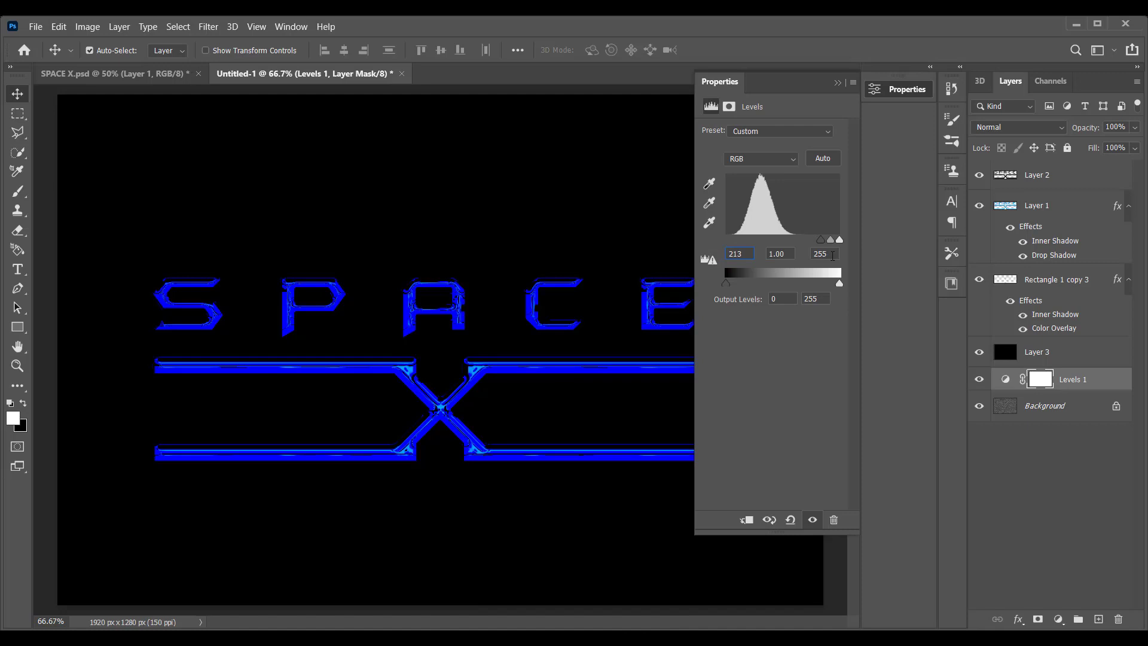
drag(832, 255, 809, 251)
key(BackSpace)
text(232)
click(837, 83)
- Delete the black layer above the Levels adjustment and replace it with a new layer filled with the black background color
drag(1088, 358, 1118, 619)
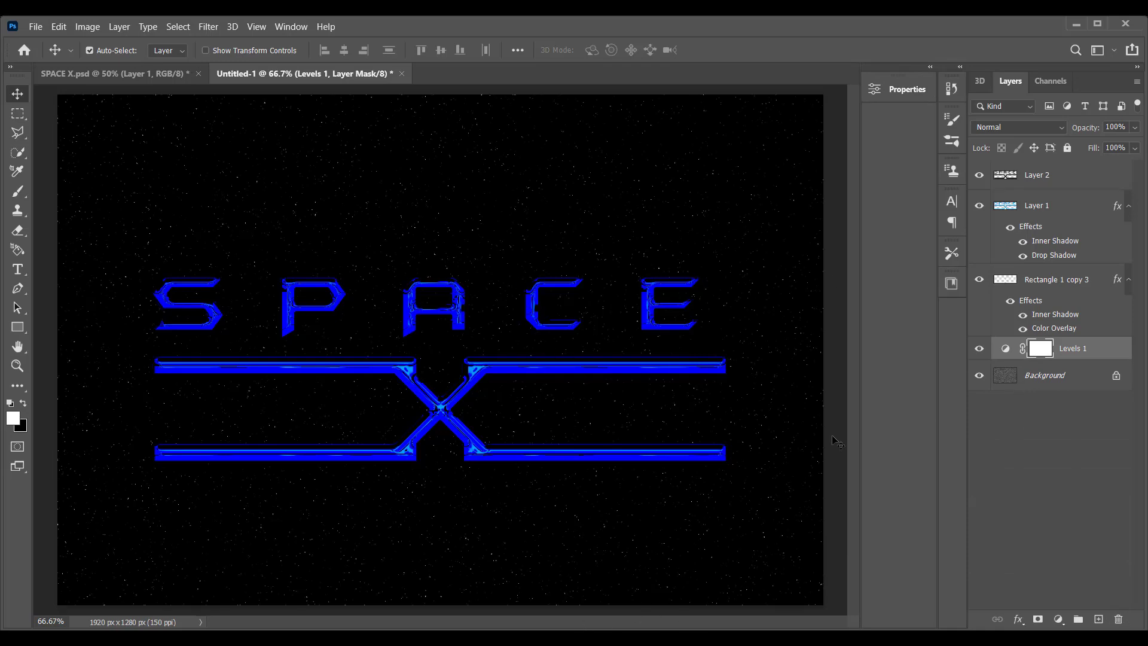
click(1098, 619)
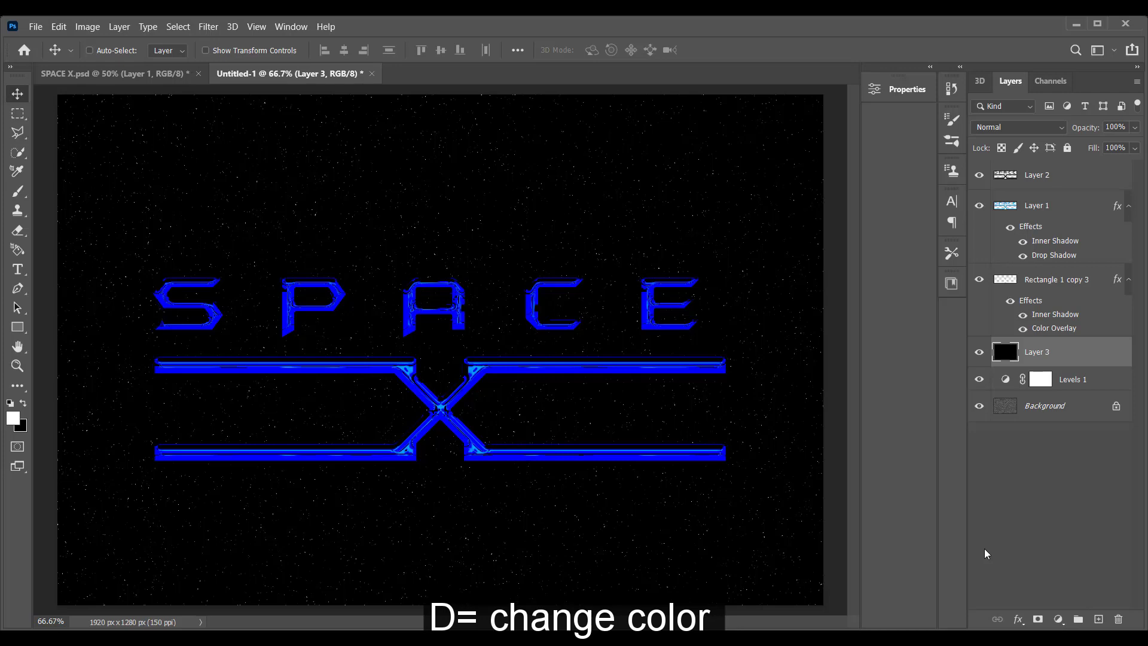
key(ctrl+BackSpace)
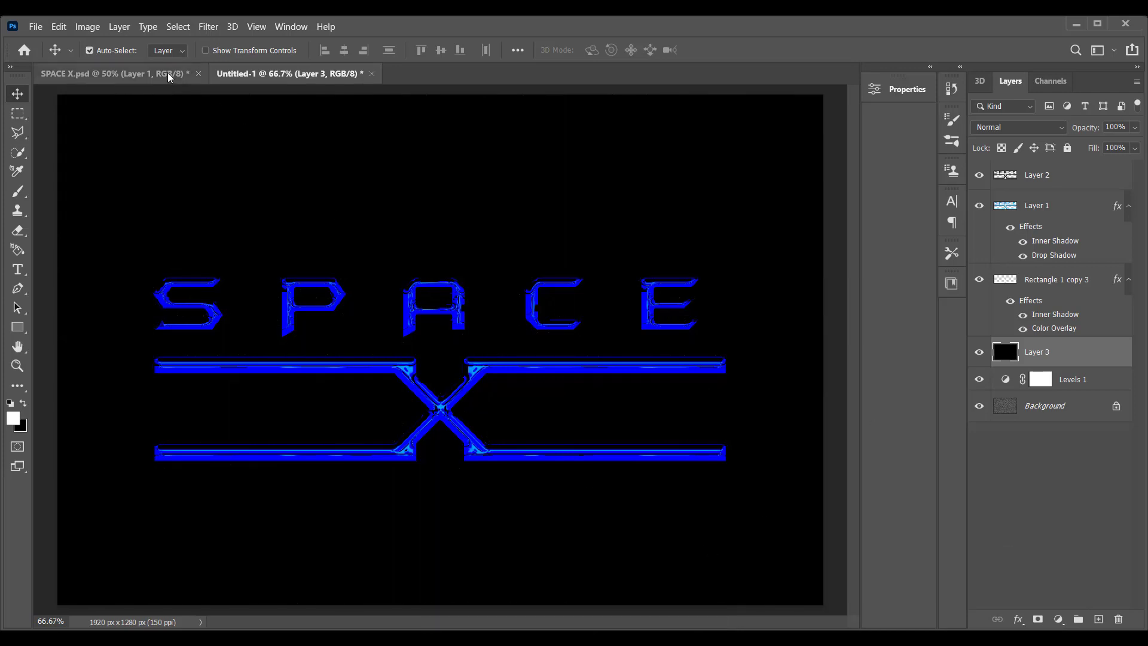
- Render a 50-300mm Zoom lens flare at 141% brightness in Layer 3's upper-left corner and set the layer's blend mode to Screen
click(180, 28)
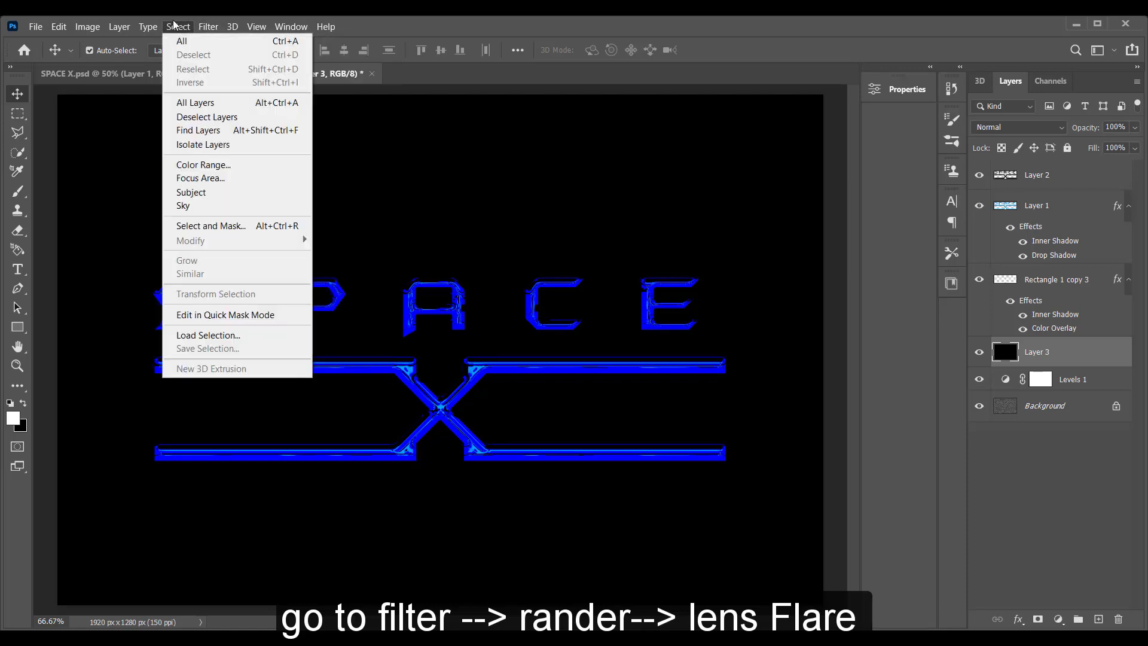
mouse_move(208, 27)
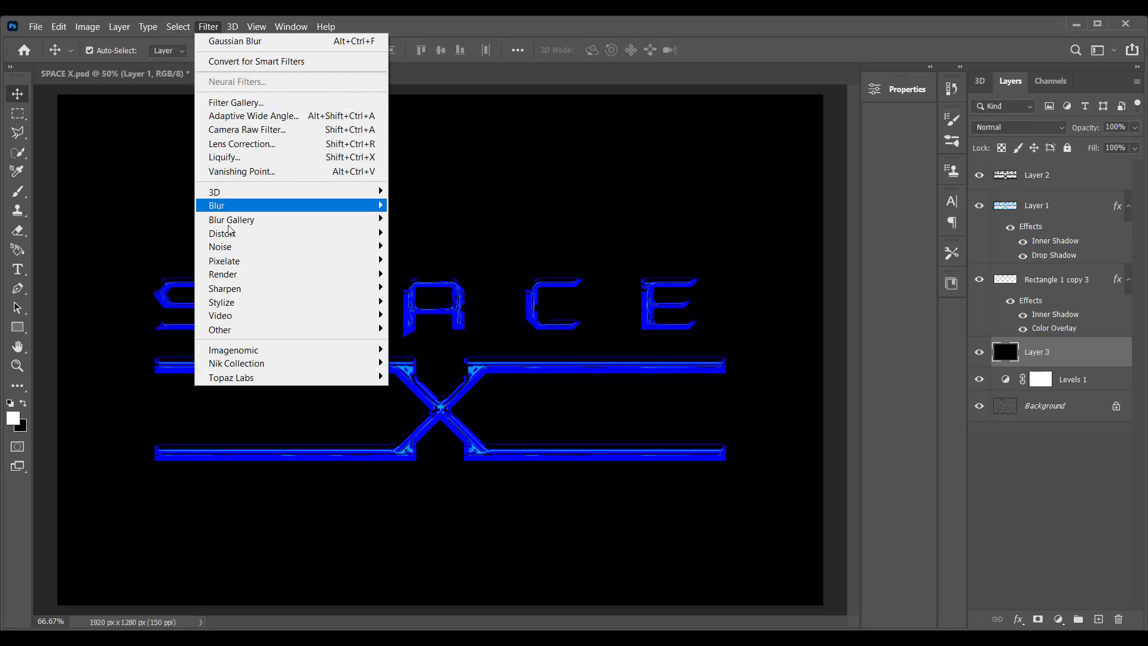
mouse_move(243, 279)
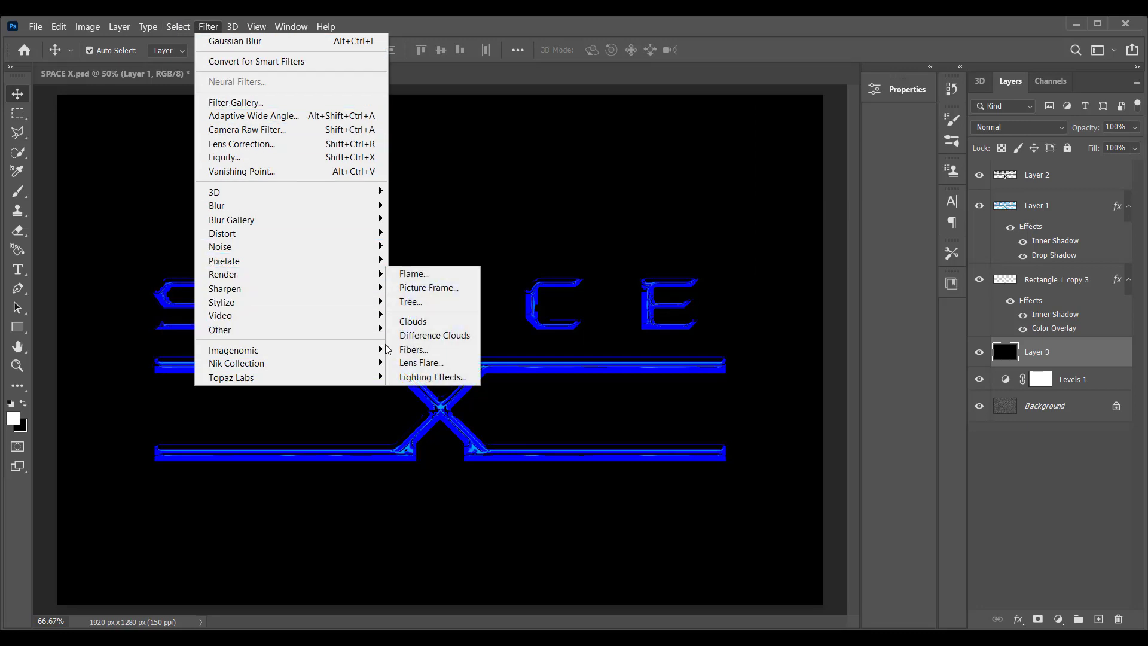
click(404, 359)
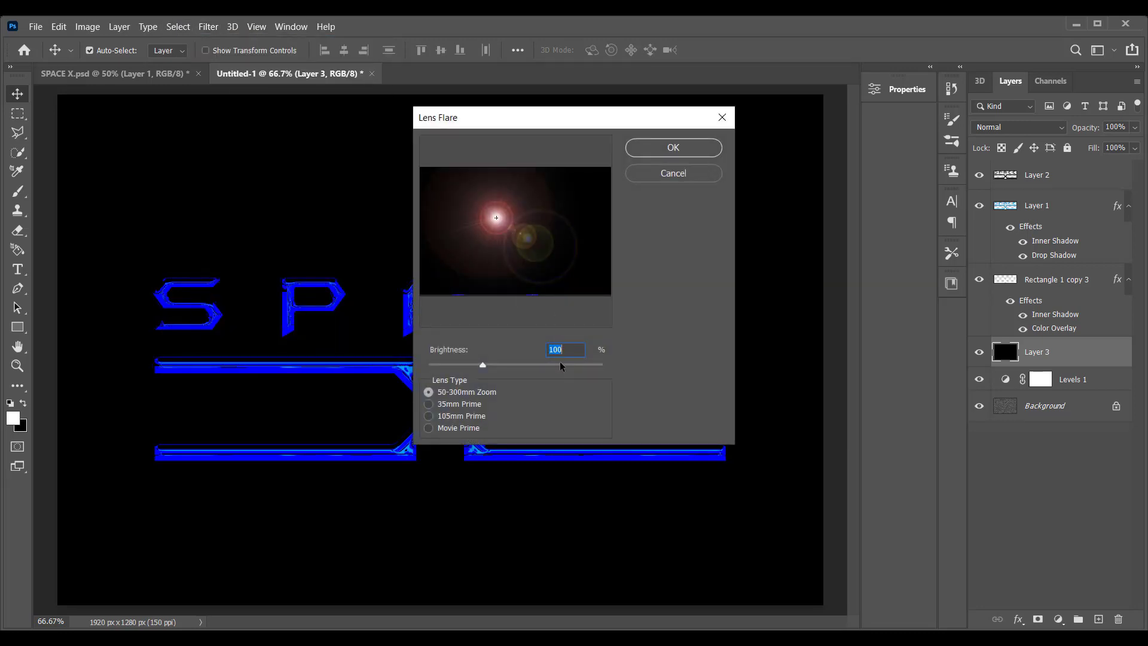
key(BackSpace)
text(141)
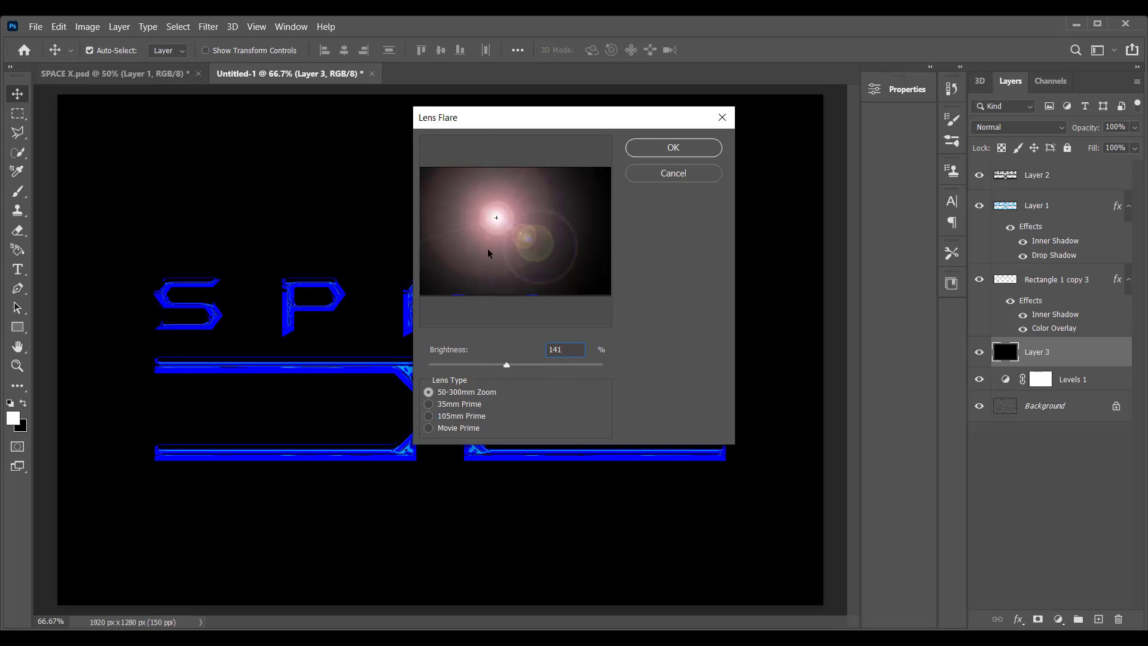
drag(496, 219, 401, 169)
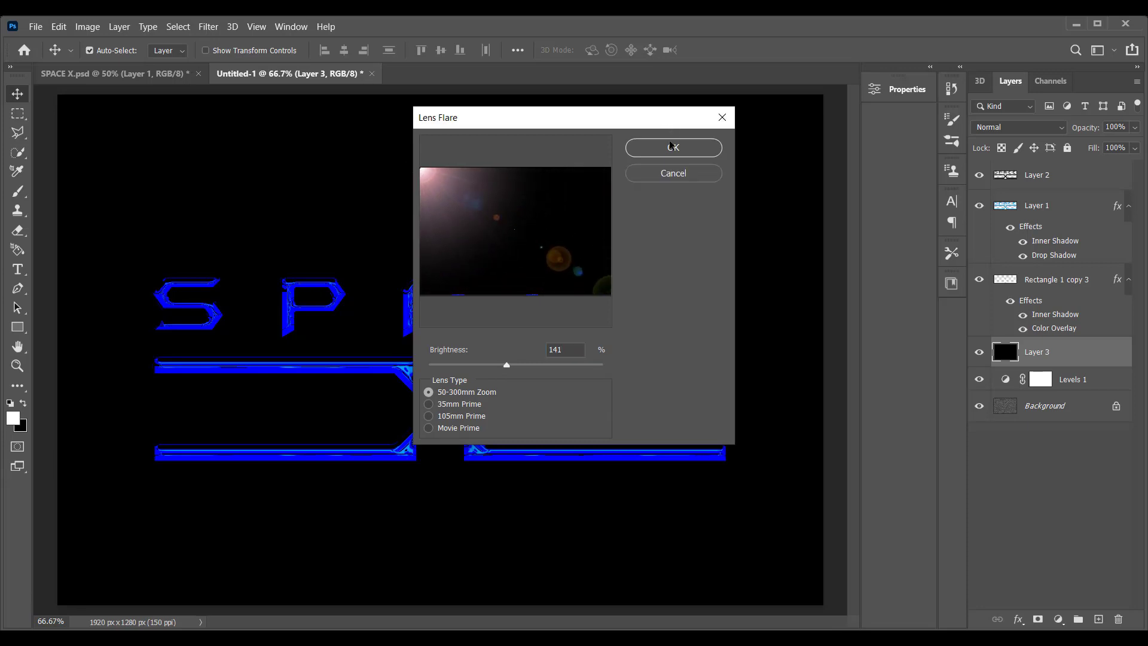
click(671, 147)
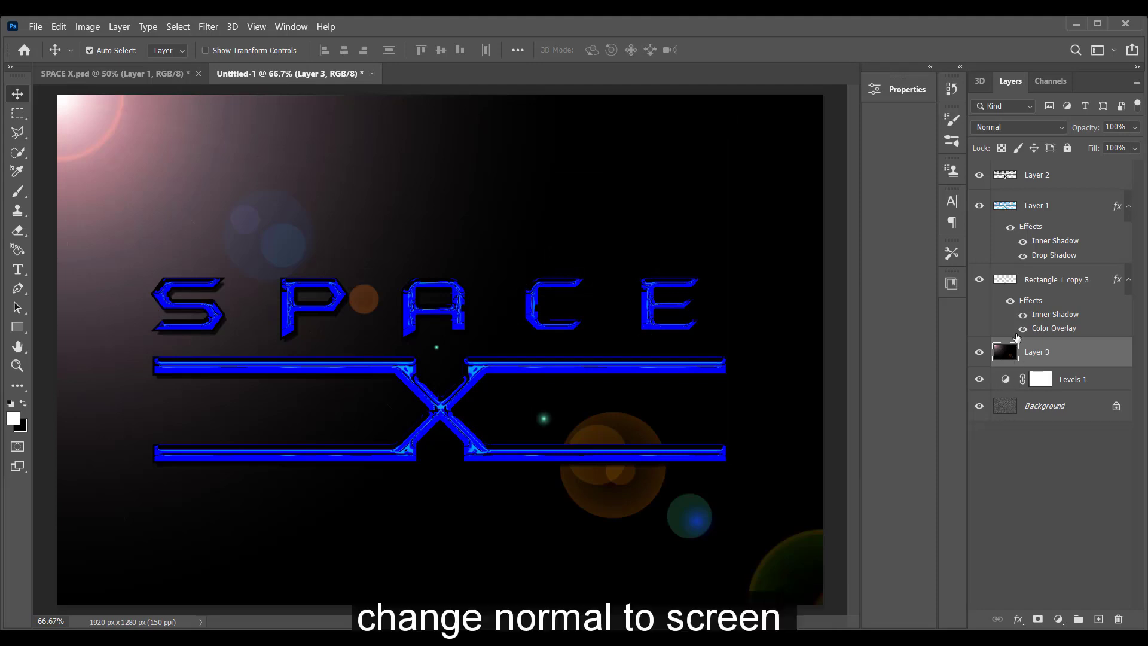
click(1039, 131)
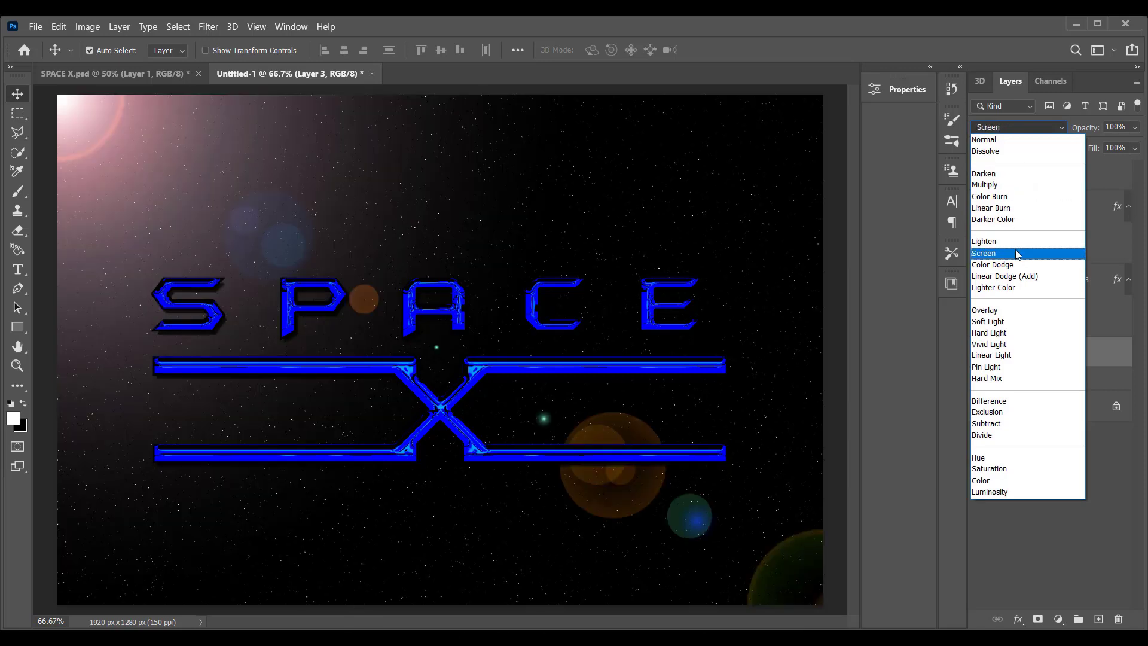
click(1017, 255)
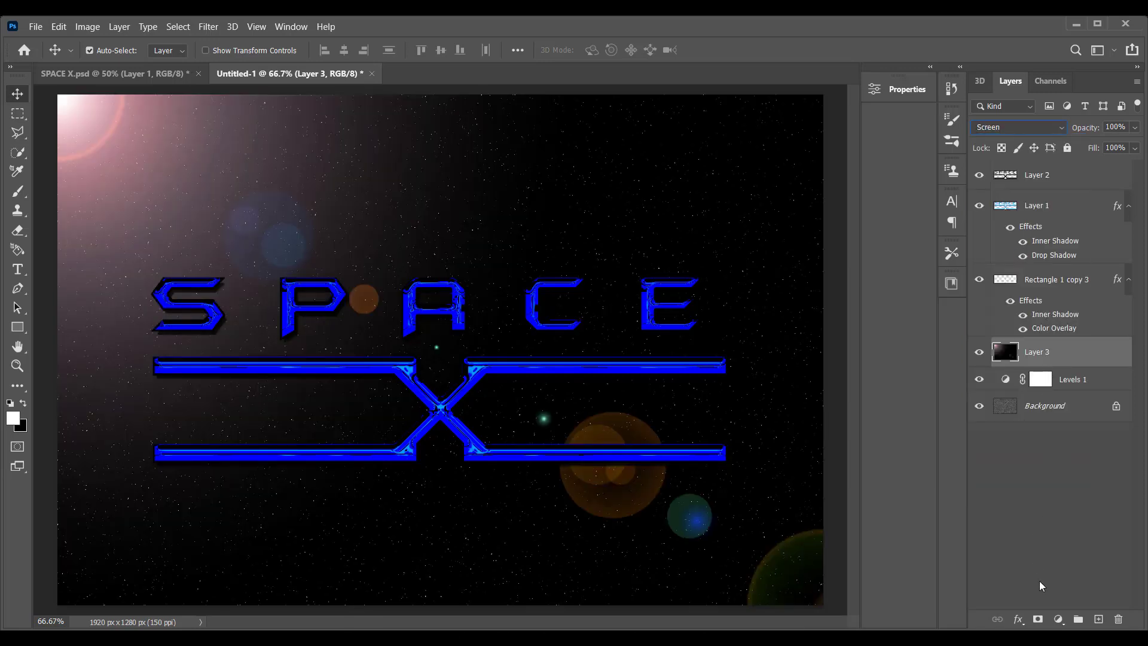
- Add a colorized Hue/Saturation adjustment above Layer 3 with a deep blue hue and saturation at 100
click(1058, 618)
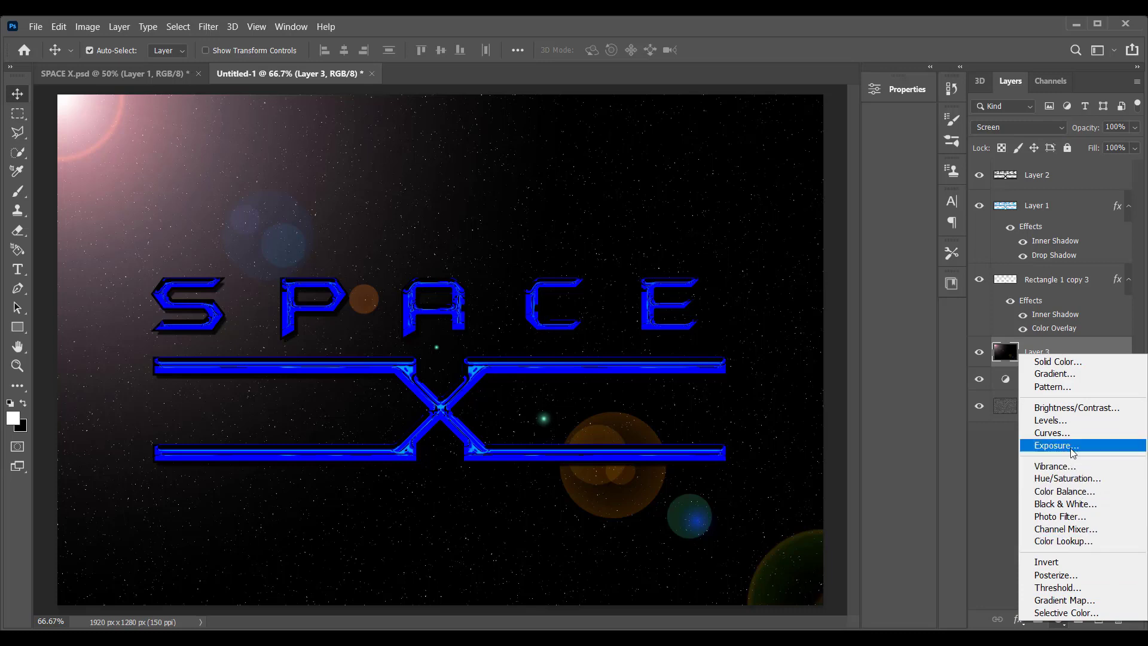
click(1067, 478)
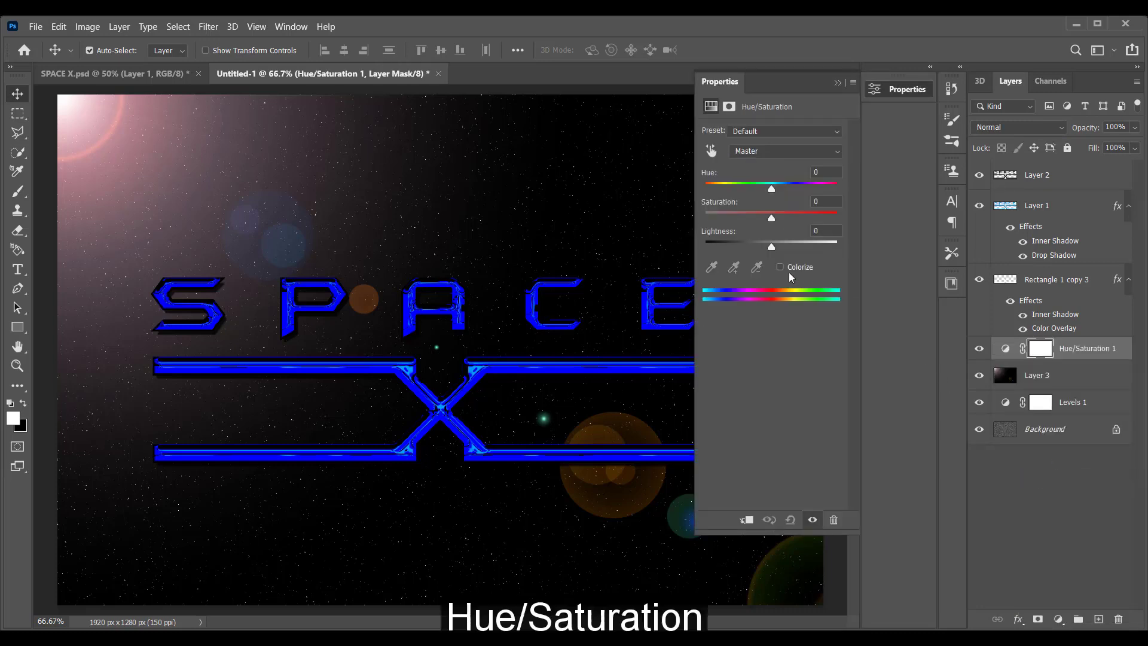
click(781, 267)
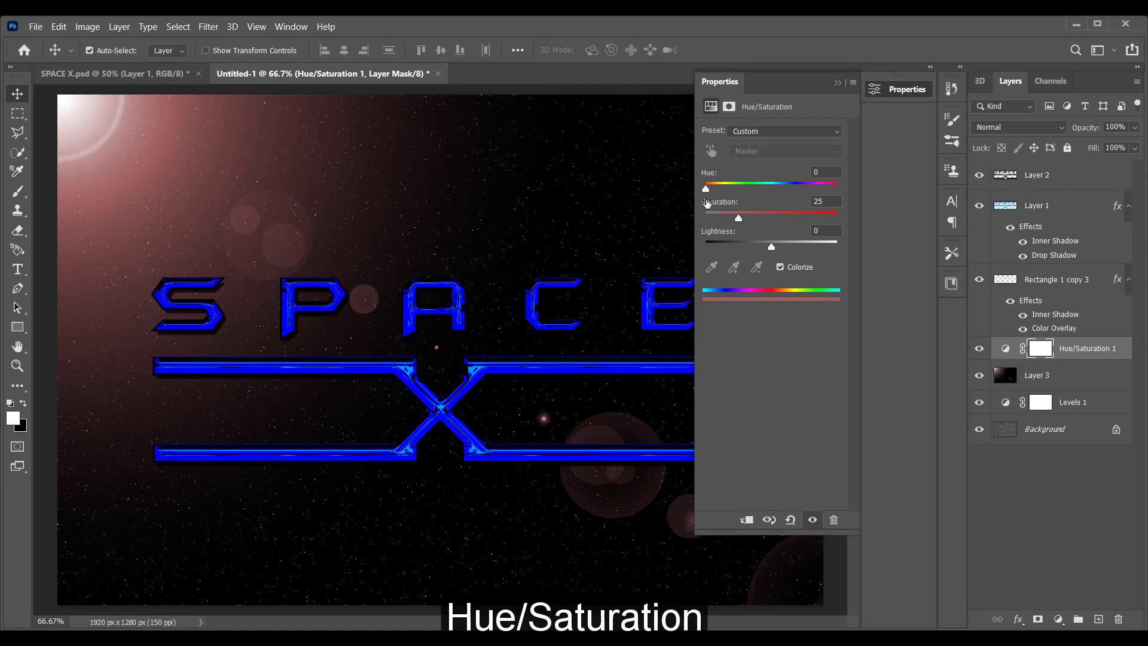
drag(704, 190, 840, 218)
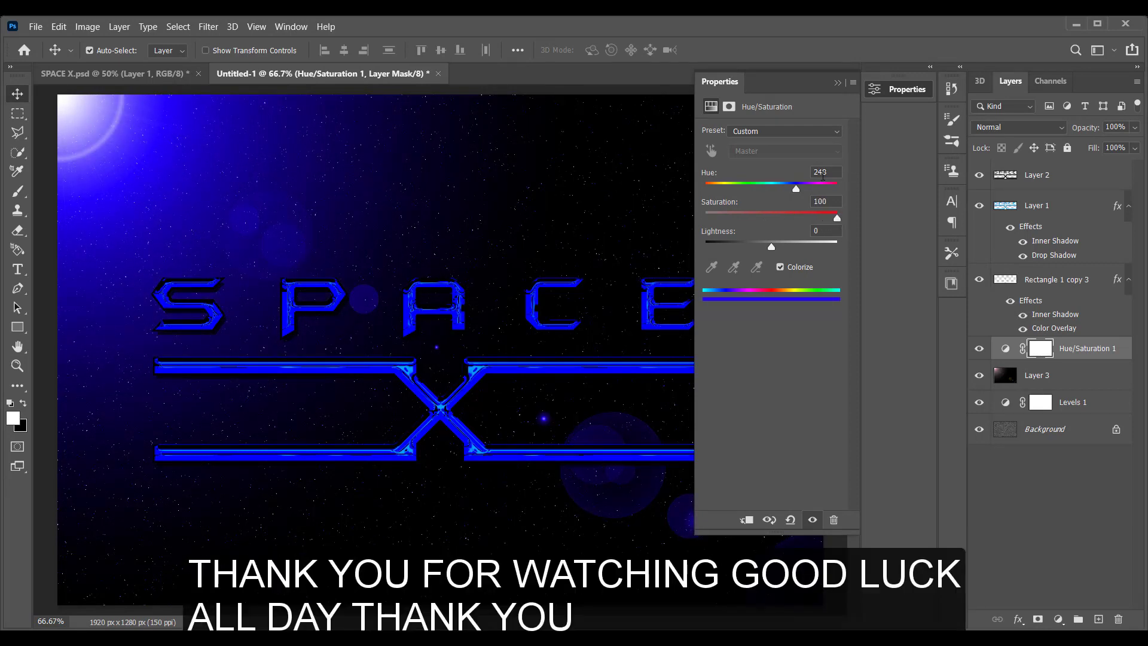
click(837, 82)
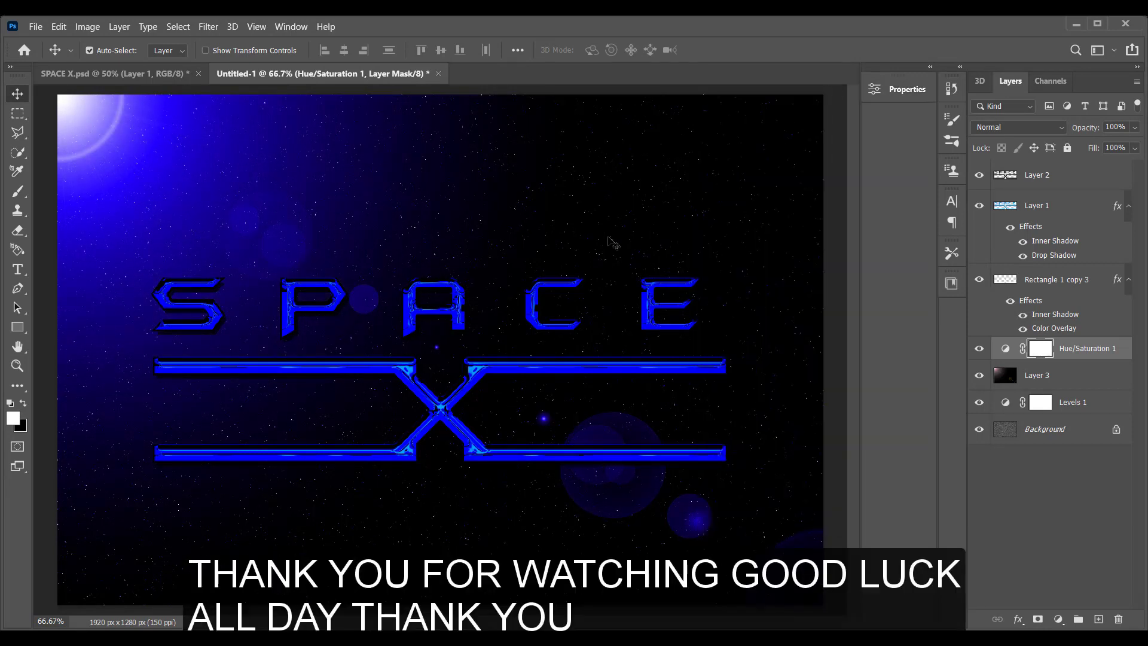